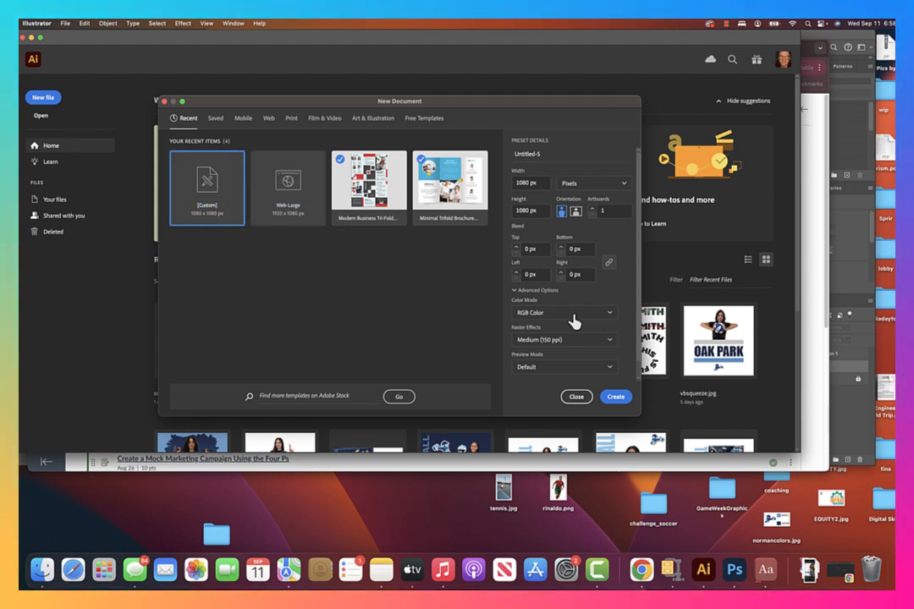
Create a 1080 × 1080 px RGB document and draw a closed, wavy star about 546 × 478 px with the Pen tool.
click(616, 398)
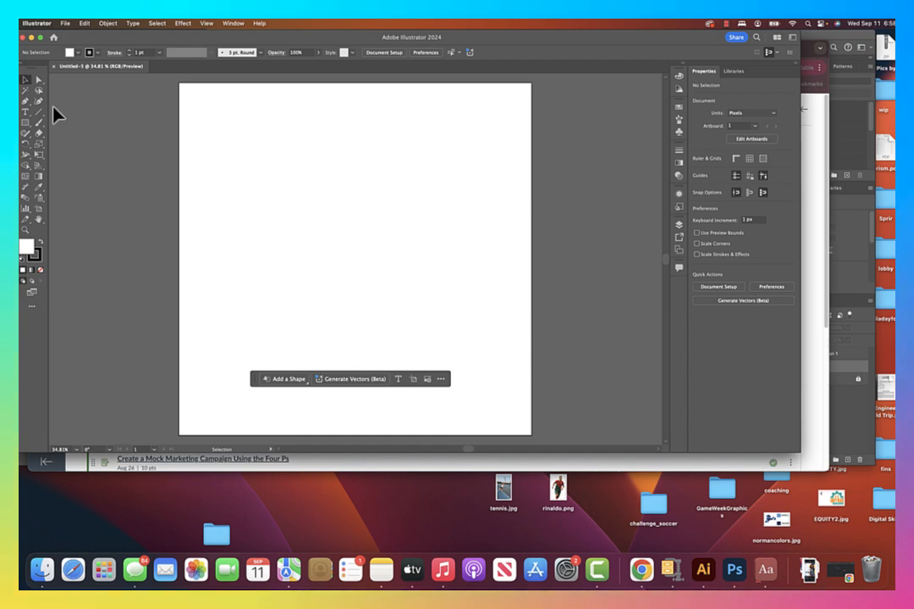
click(25, 102)
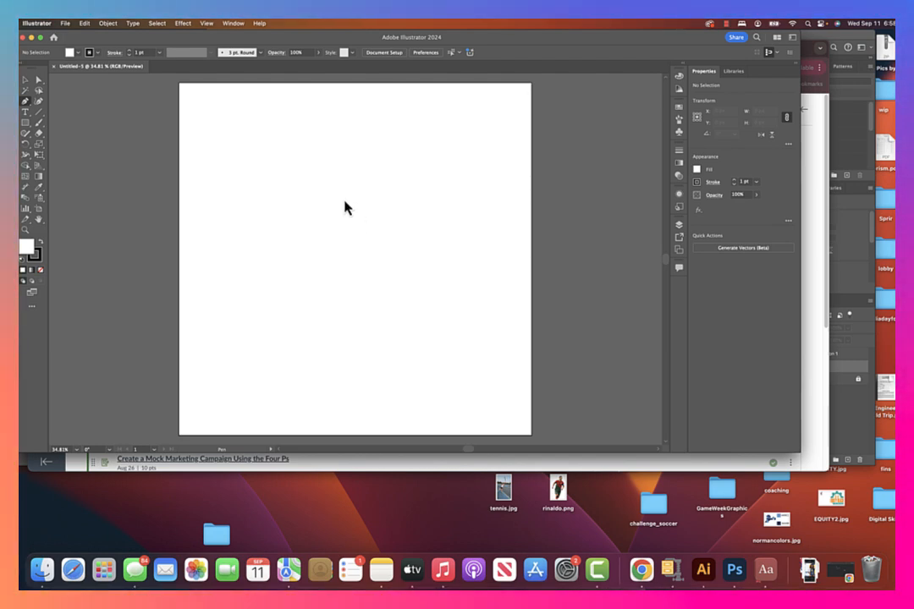
click(343, 198)
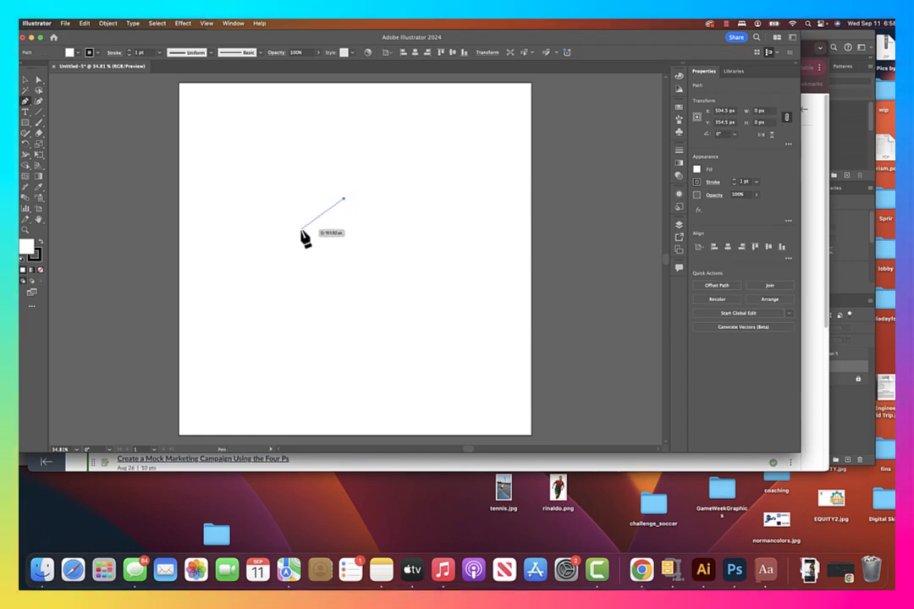
drag(287, 227, 292, 253)
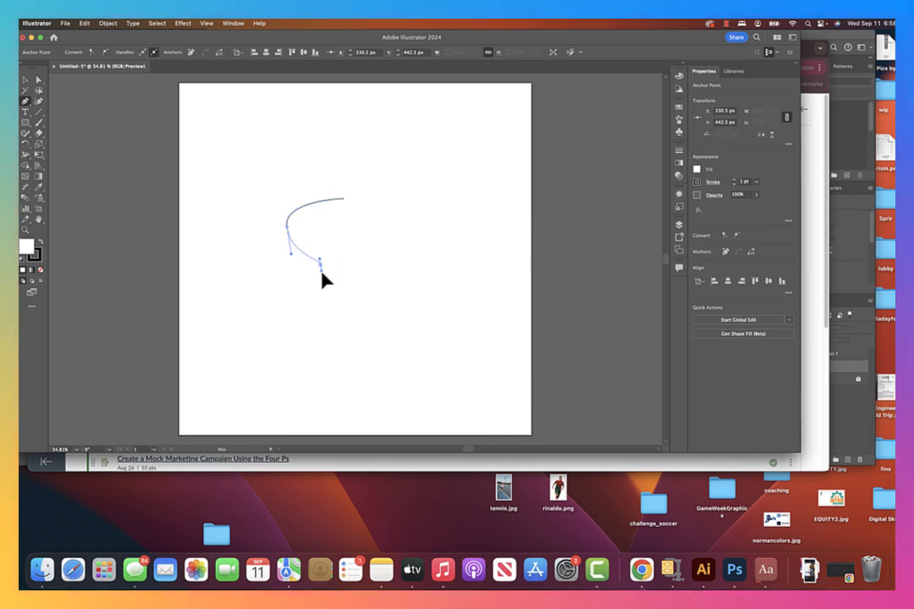
drag(320, 278, 438, 191)
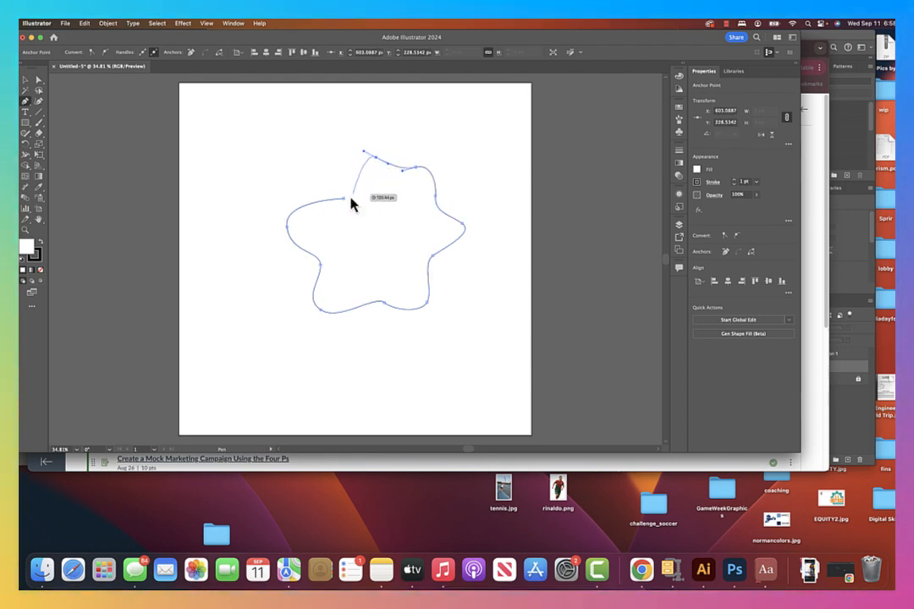
drag(343, 199, 328, 199)
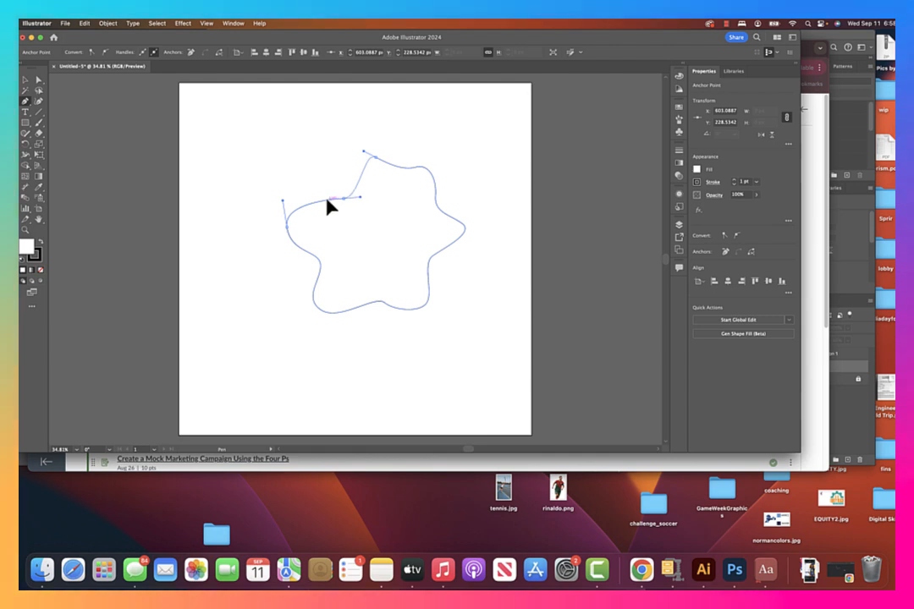
click(28, 79)
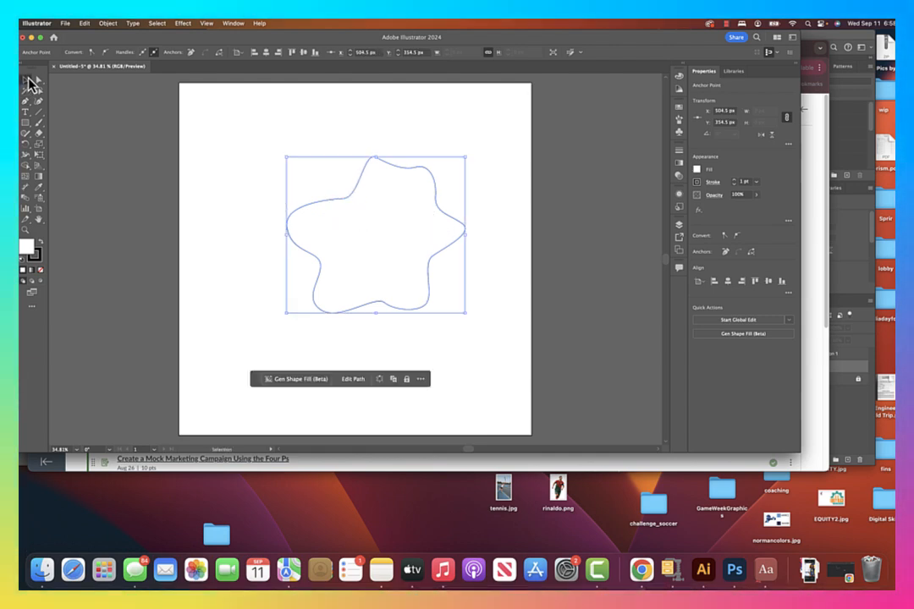
click(255, 170)
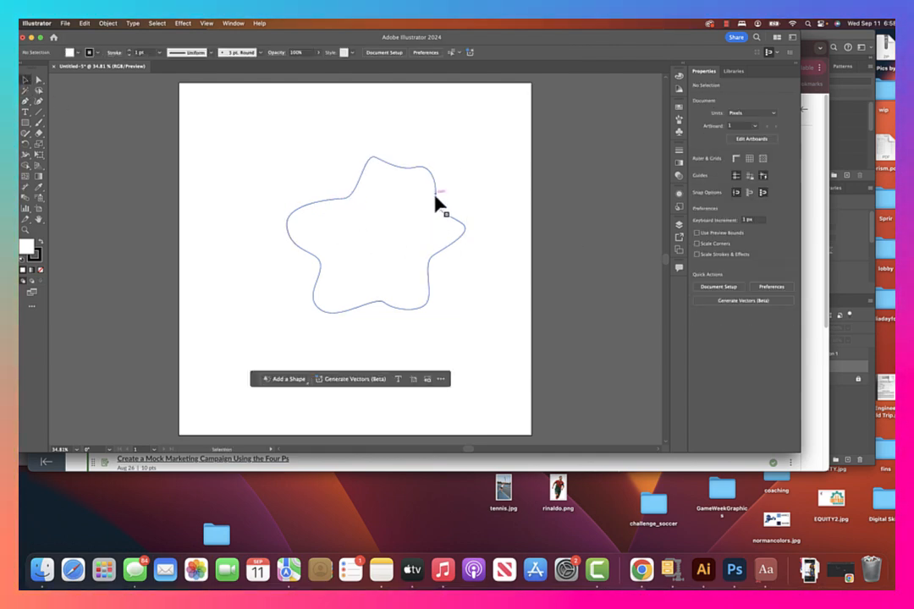
Fill the star shape with the dark navy blue swatch and remove its stroke.
click(427, 234)
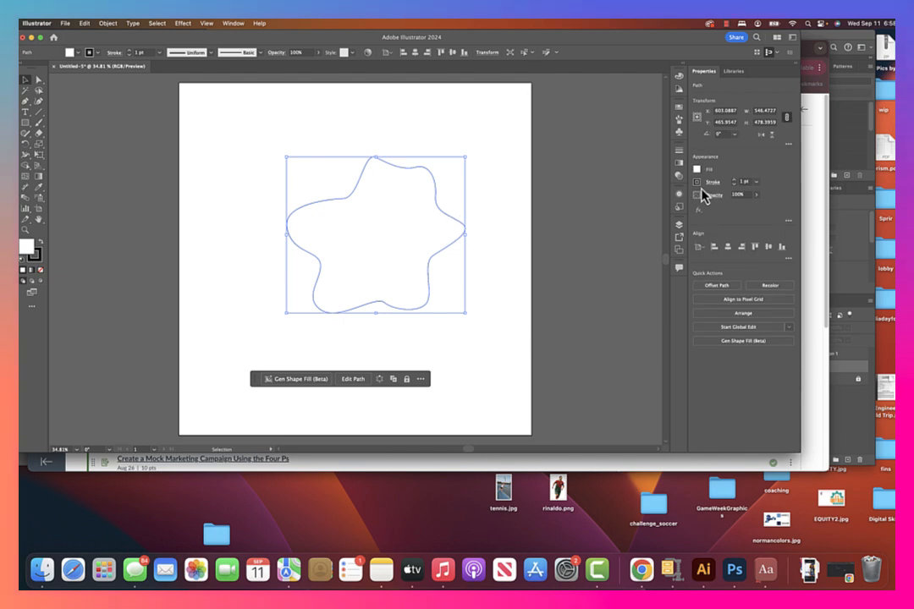
click(694, 173)
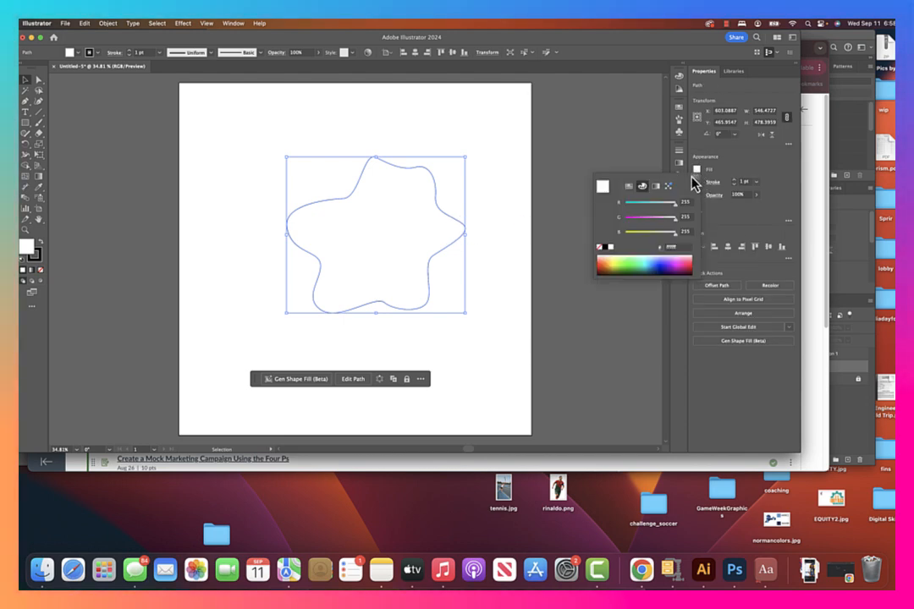
click(629, 186)
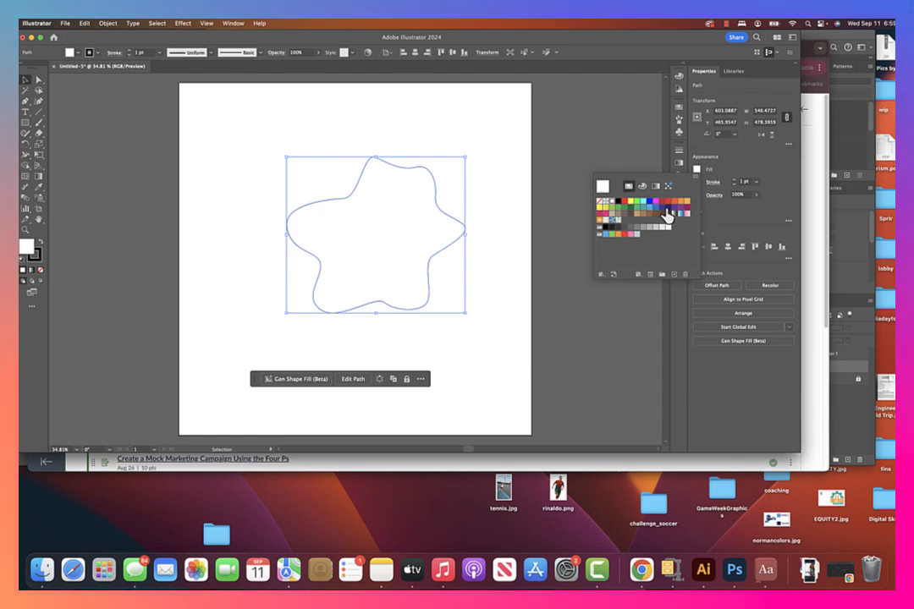
click(667, 207)
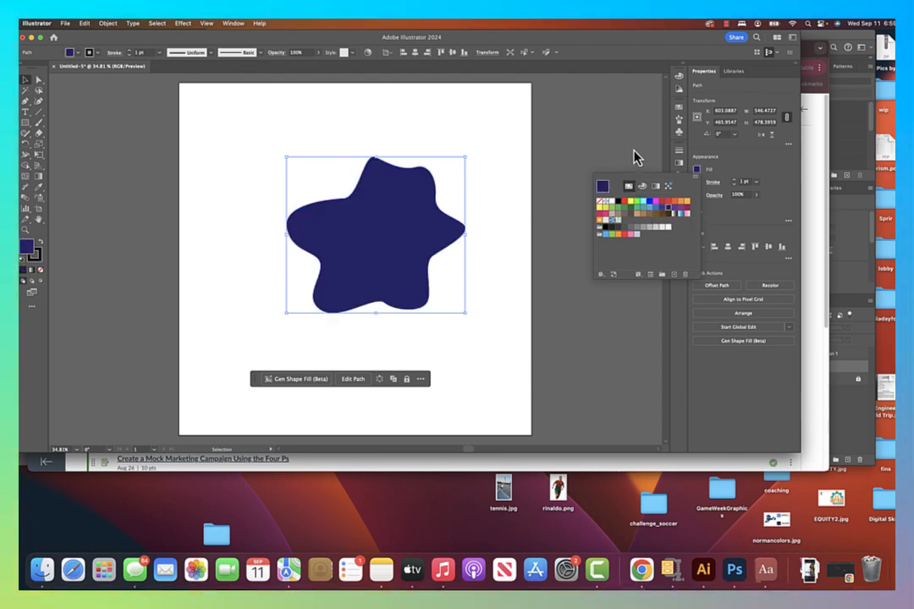
click(637, 158)
click(696, 182)
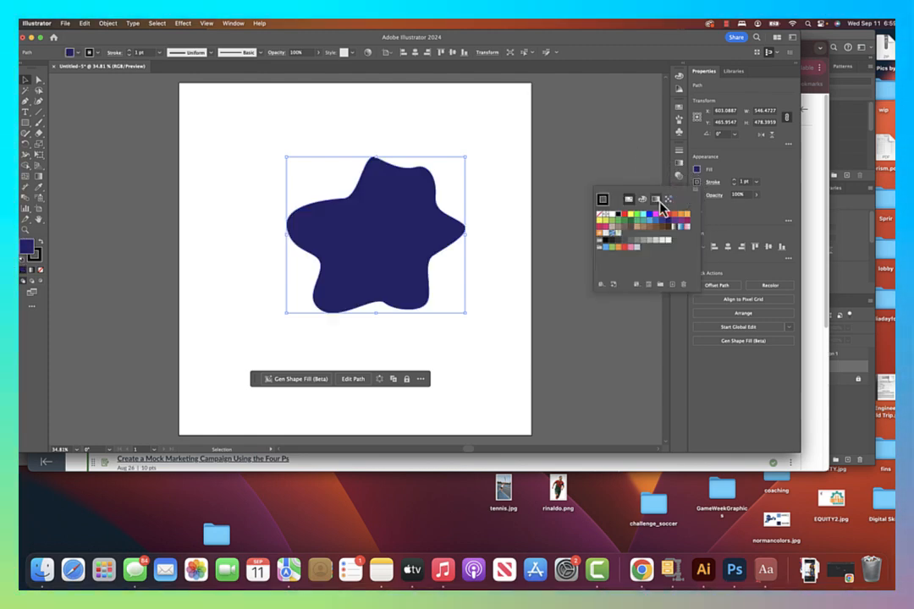
click(541, 181)
click(544, 212)
click(444, 239)
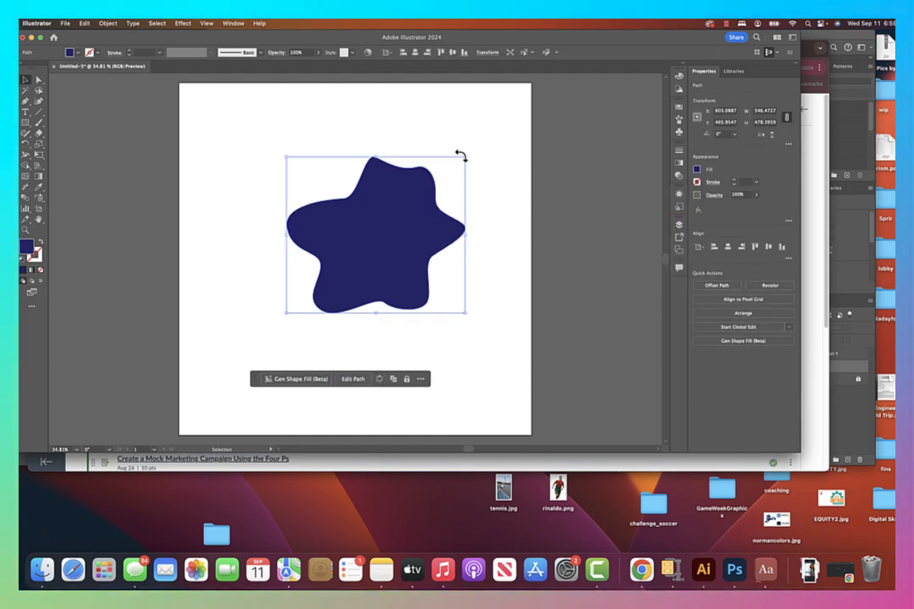
Scale the star down proportionally to about 219 × 192 px and move it near the artboard's middle.
drag(464, 157, 369, 253)
click(429, 294)
drag(337, 292, 351, 255)
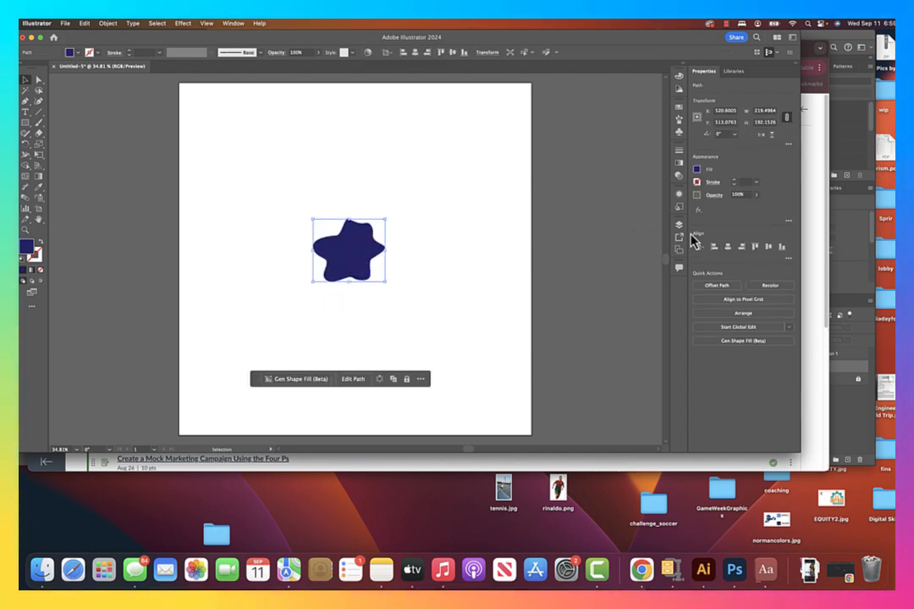
Center the star horizontally and vertically on the artboard and keep it selected.
click(728, 247)
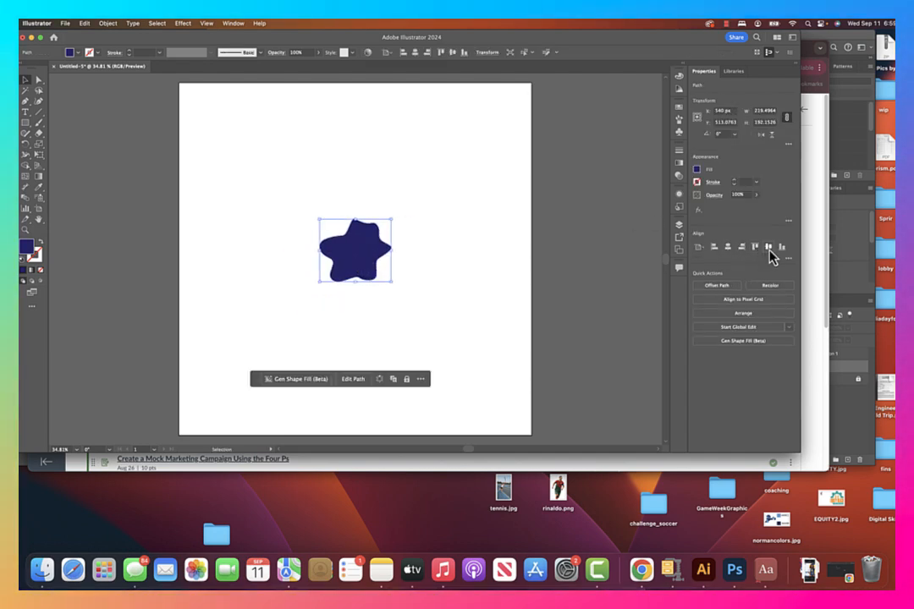
click(768, 247)
click(411, 186)
click(371, 264)
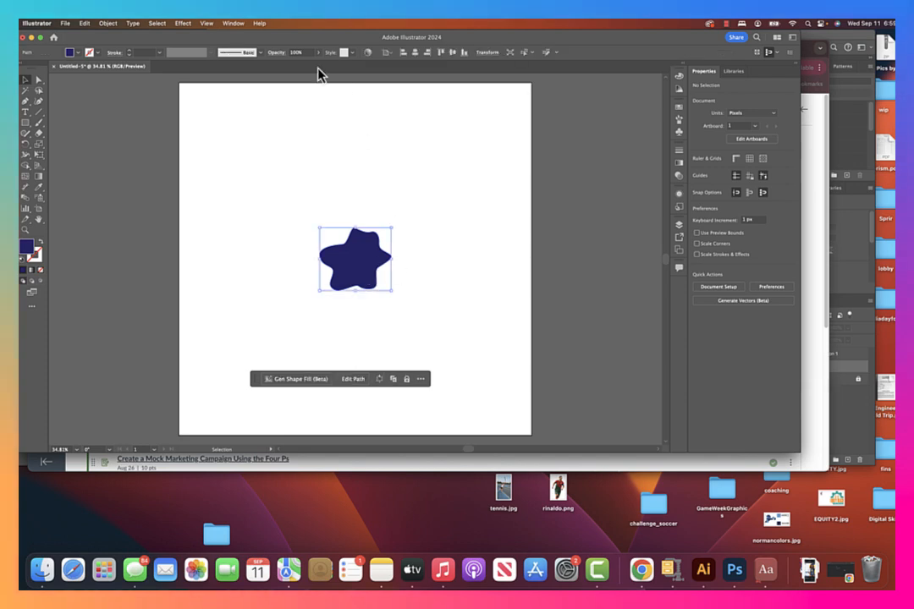
Offset the star's path by 60 px with Miter joins and a miter limit of 4.
click(107, 24)
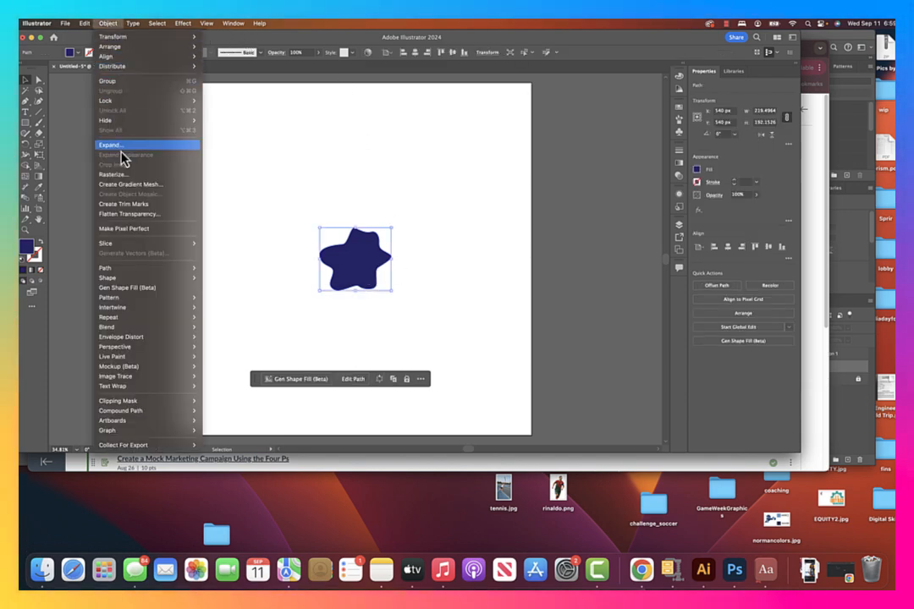
mouse_move(142, 273)
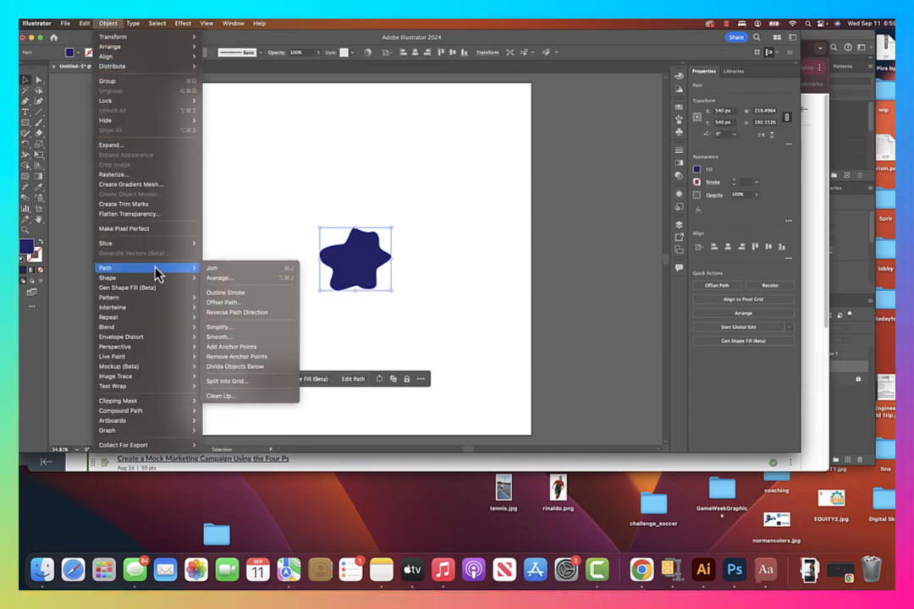
click(265, 308)
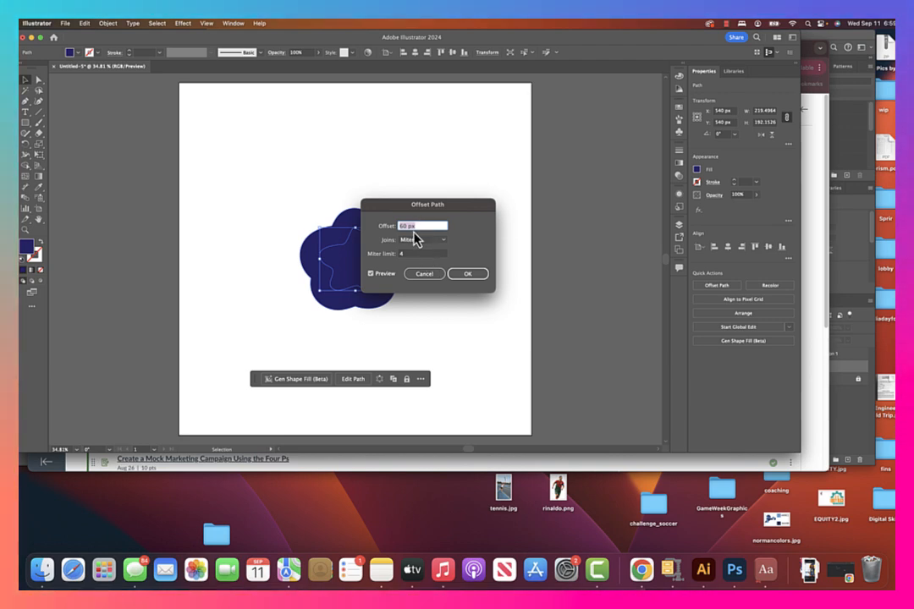
click(468, 276)
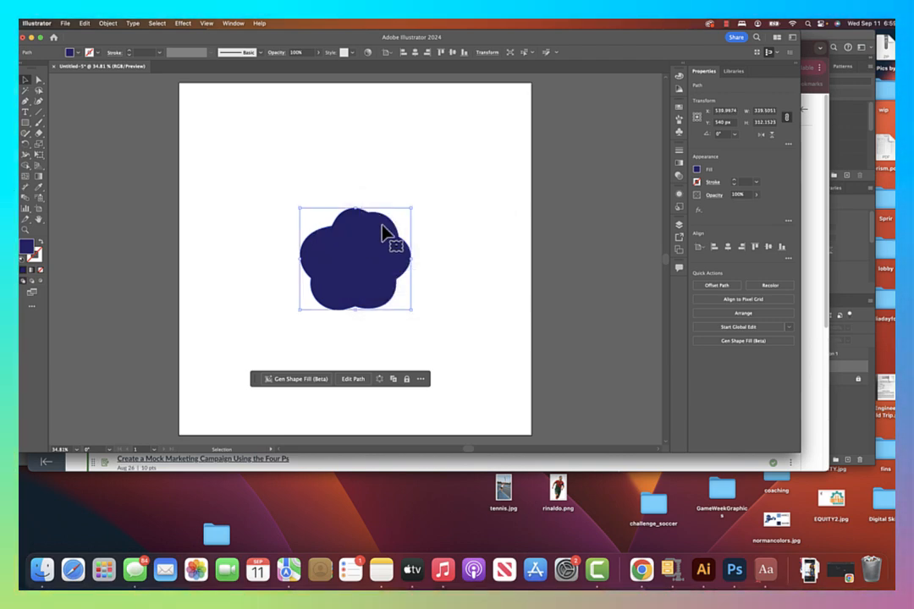
Offset the new outer shape by another 60 px to add a second ring around the star.
click(109, 24)
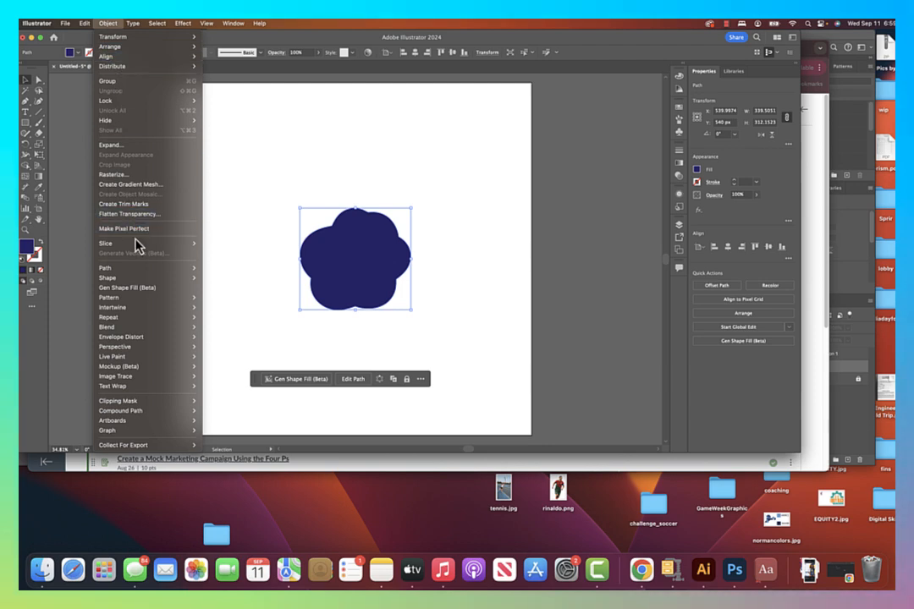
mouse_move(203, 271)
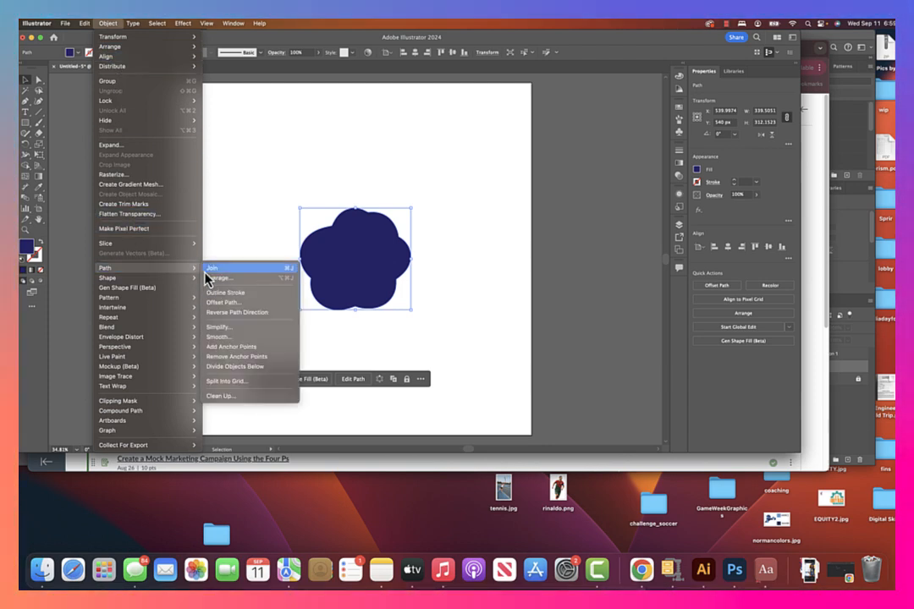
click(233, 310)
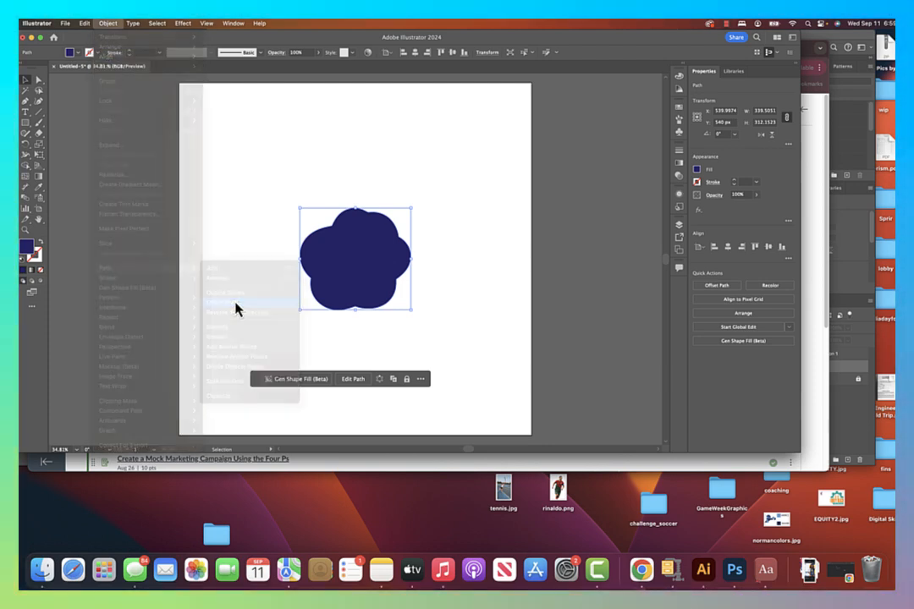
click(469, 274)
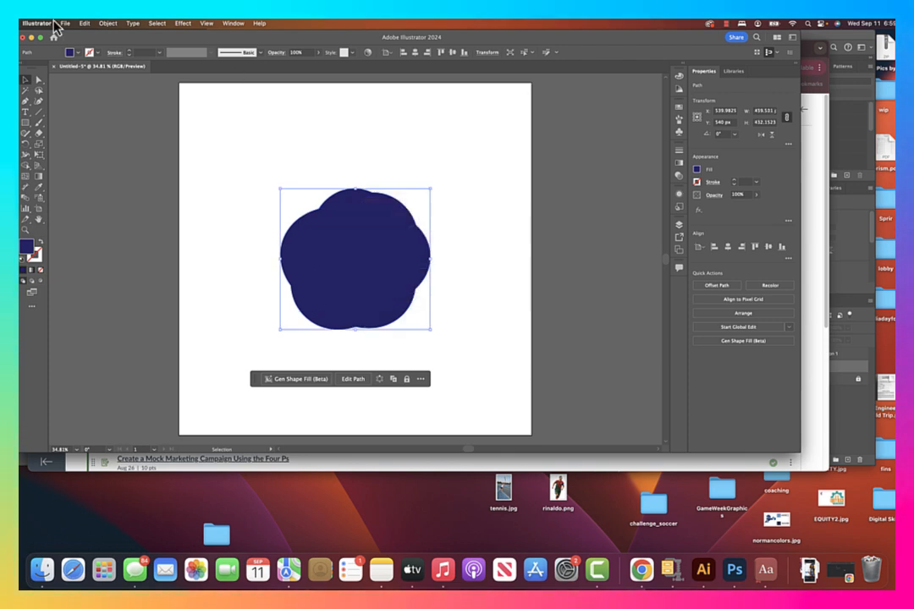
Add a third ring by offsetting the current outermost shape by 60 px with Miter joins.
click(100, 26)
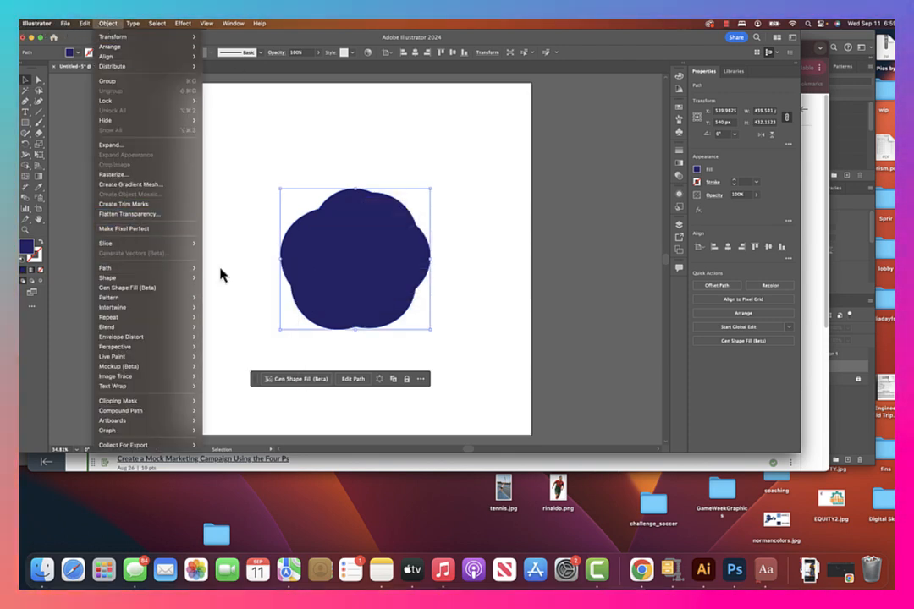
mouse_move(186, 268)
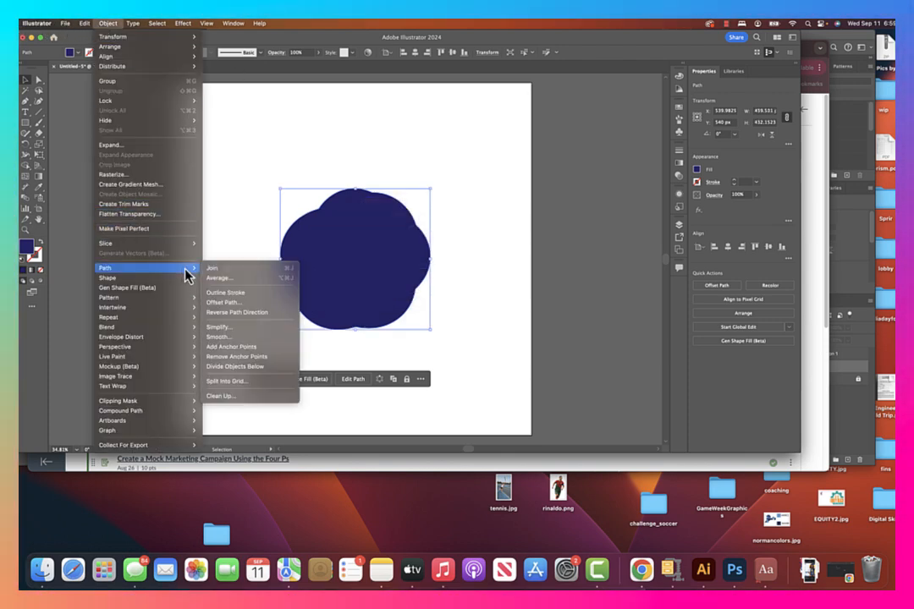
click(236, 303)
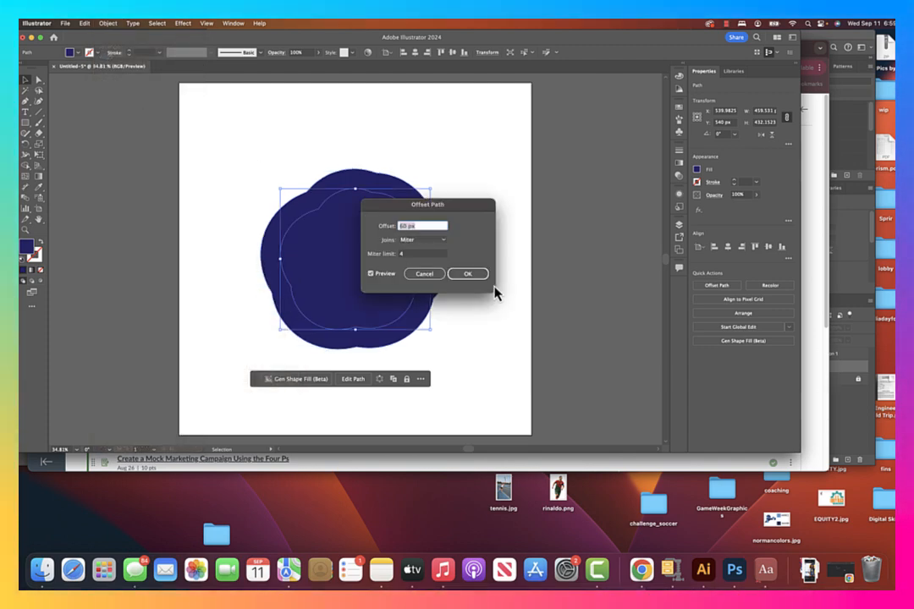
click(468, 274)
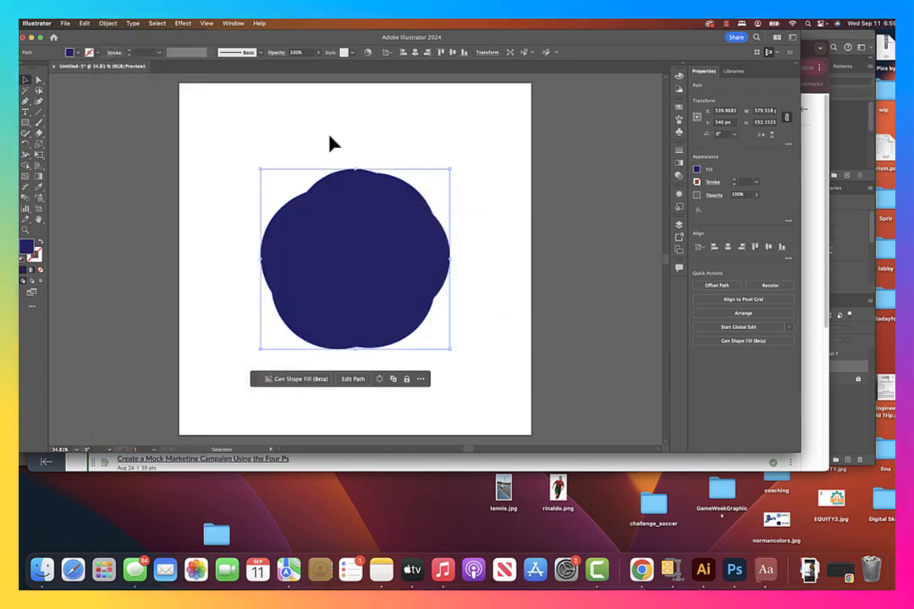
Add a fourth ring with a 60 px path offset of the outermost shape, and deselect it.
click(108, 23)
mouse_move(129, 271)
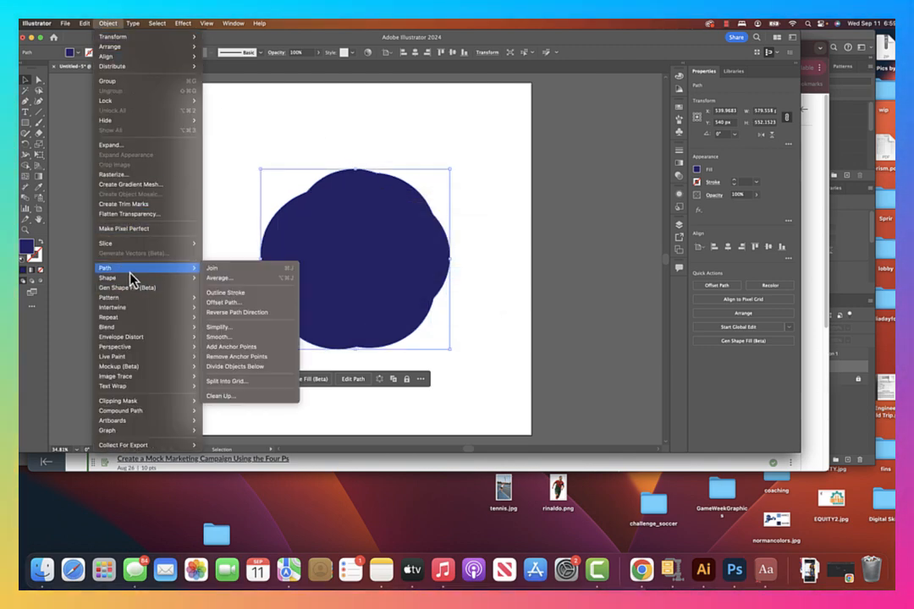
click(249, 302)
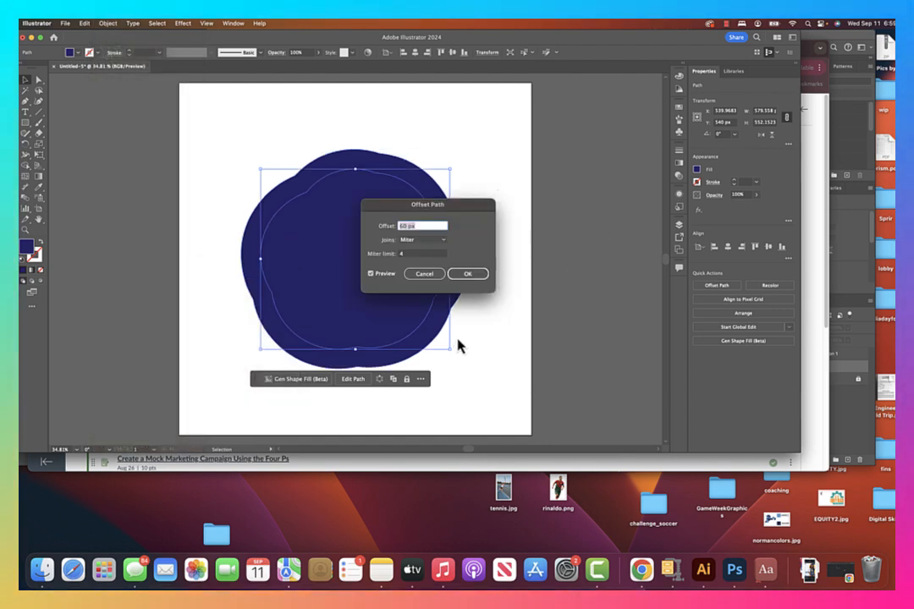
click(470, 273)
click(512, 176)
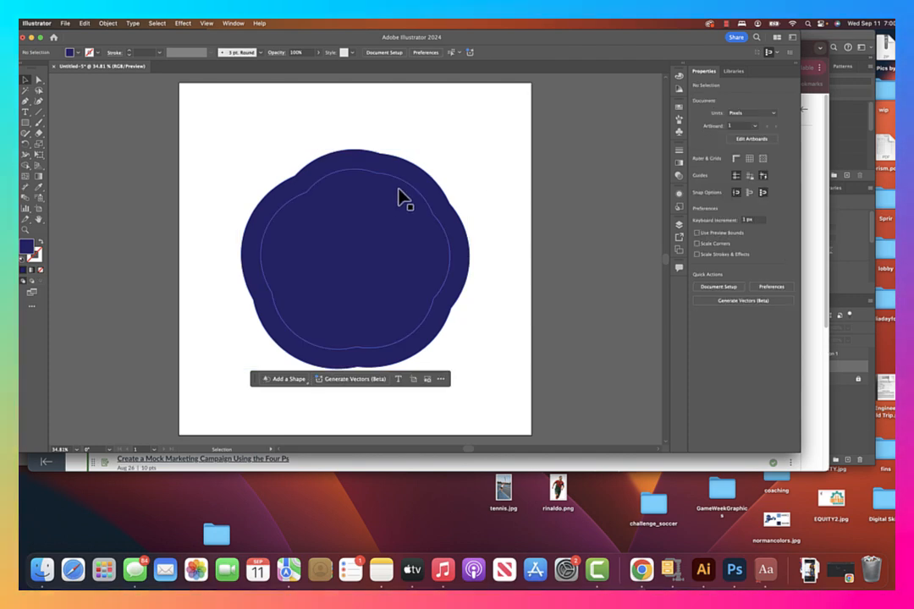
Move the outermost shape away from the stack to check the shape beneath, and undo the move.
click(423, 184)
drag(431, 192, 238, 149)
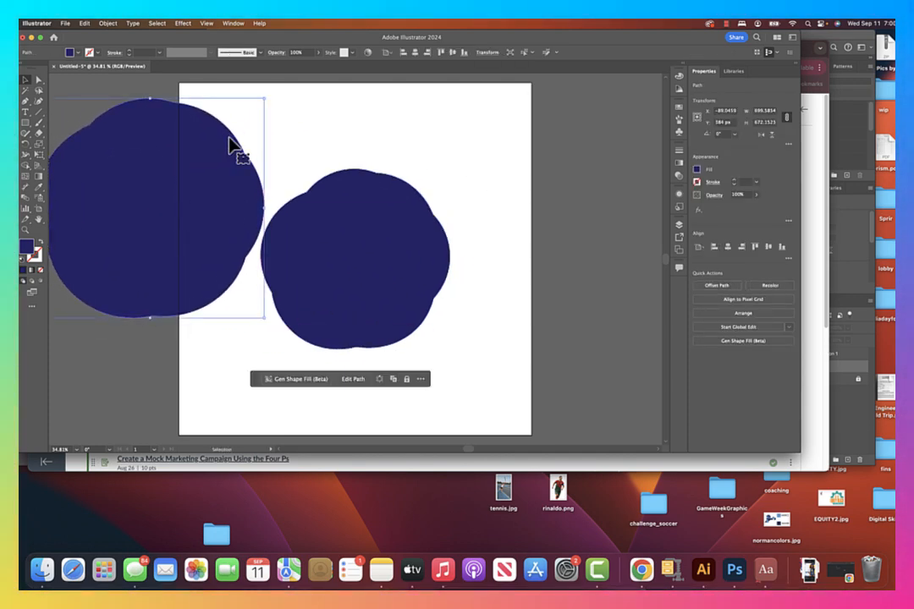
key(super+z)
Select all the stacked star shapes, split them with Pathfinder Divide, and deselect the result.
click(272, 120)
drag(252, 126, 496, 376)
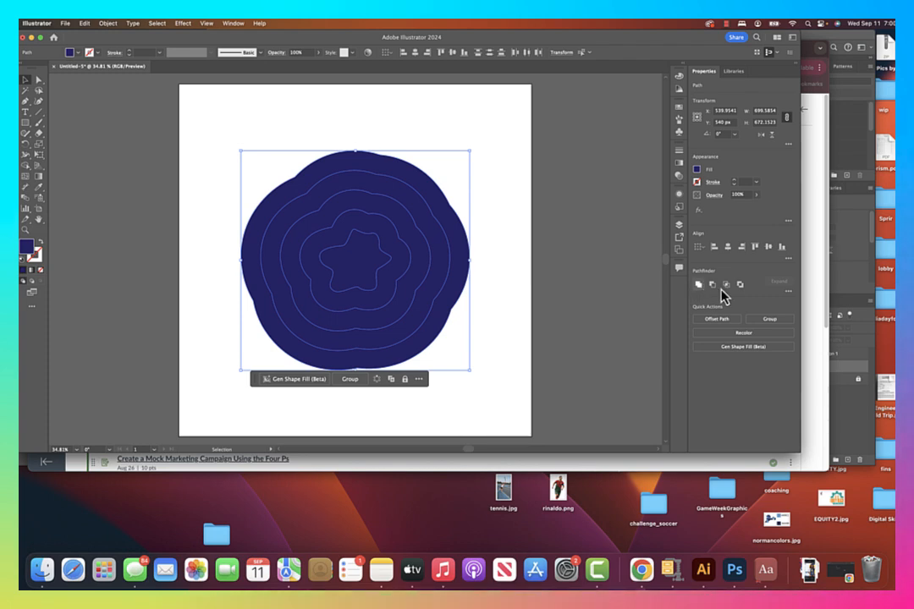
click(790, 294)
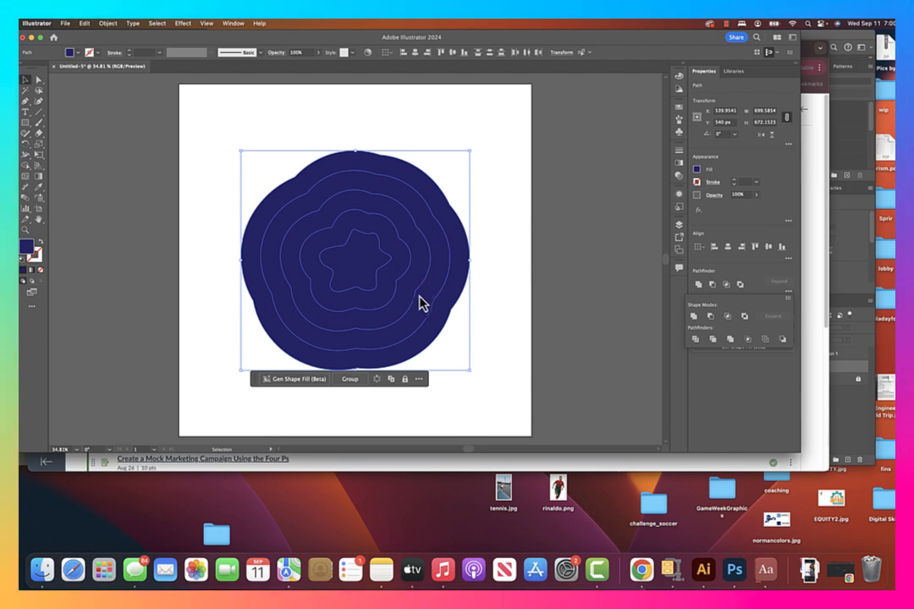
click(695, 340)
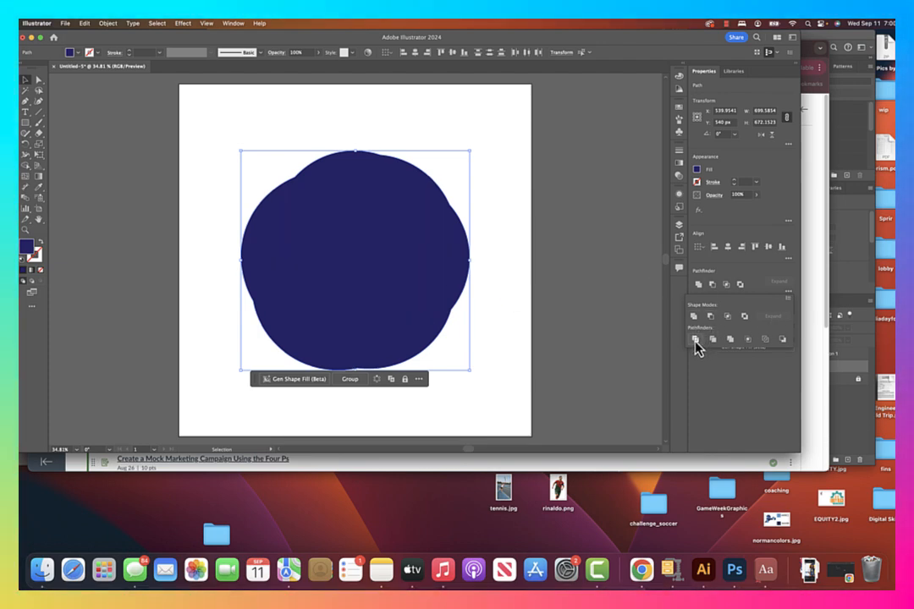
click(626, 324)
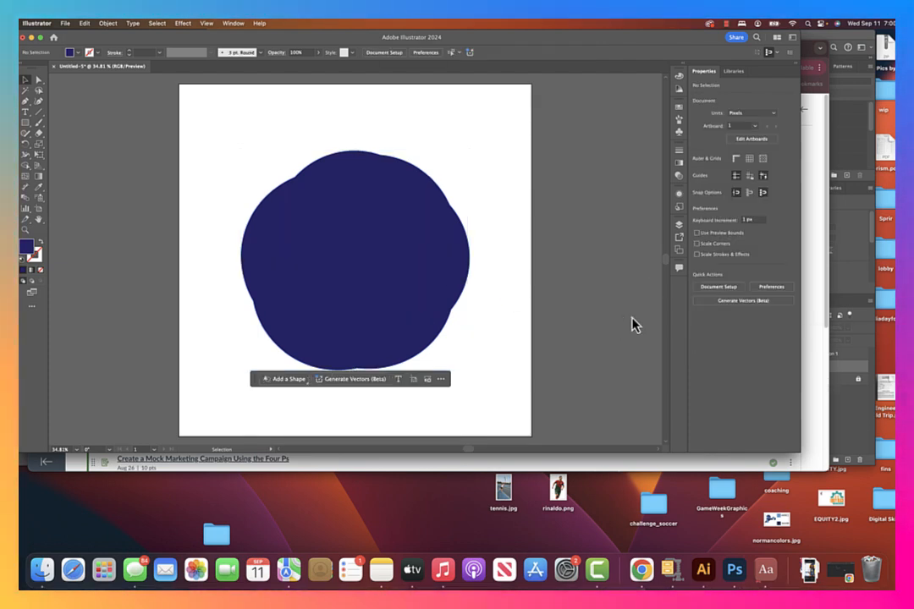
Ungroup the divided star artwork so each ring can be selected separately, and deselect it.
click(346, 253)
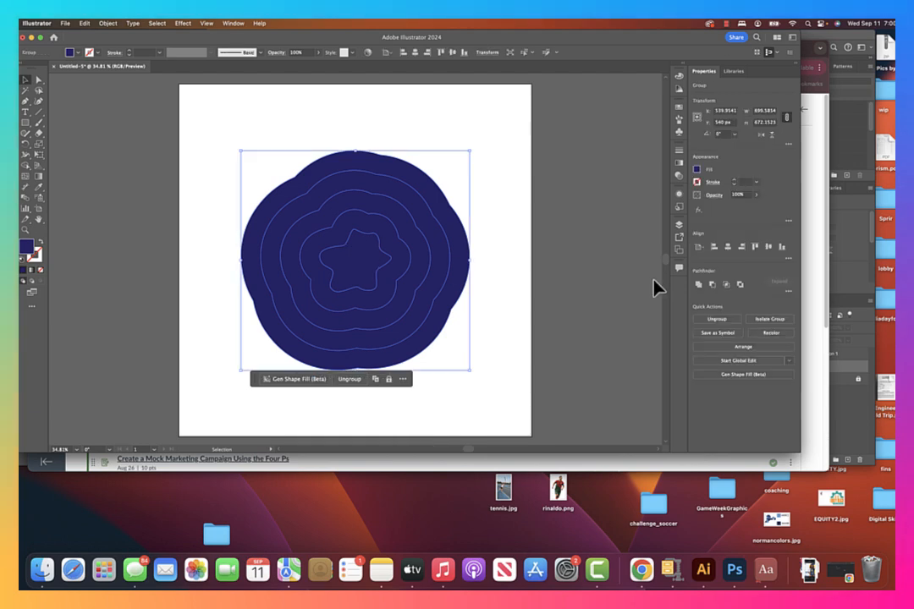
click(717, 319)
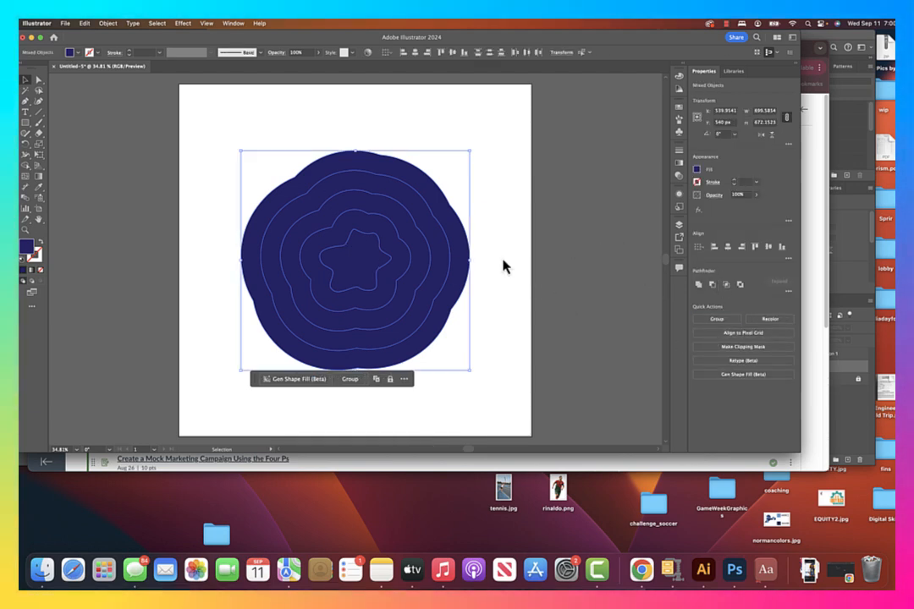
click(515, 258)
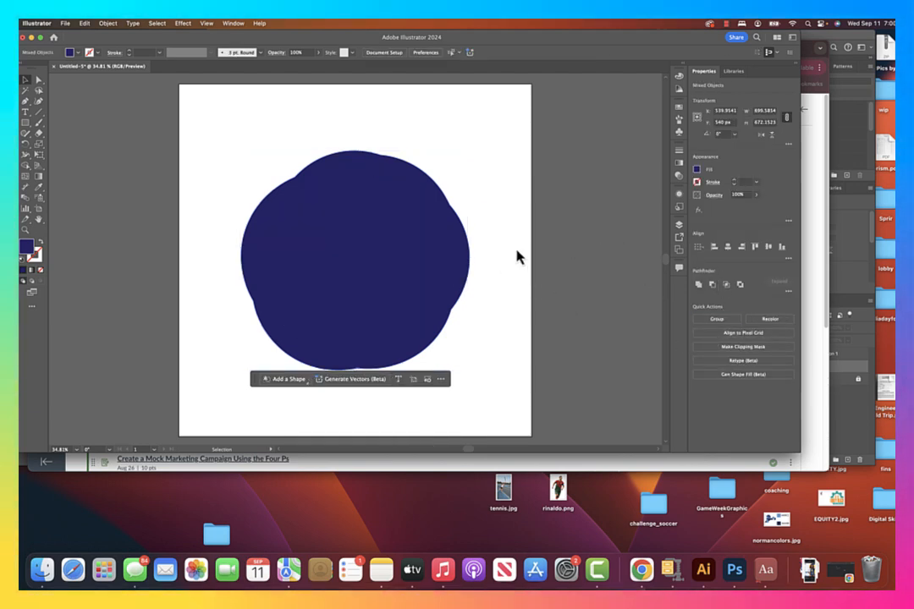
Fill the innermost ring around the star with a slightly lighter indigo blue swatch.
click(397, 286)
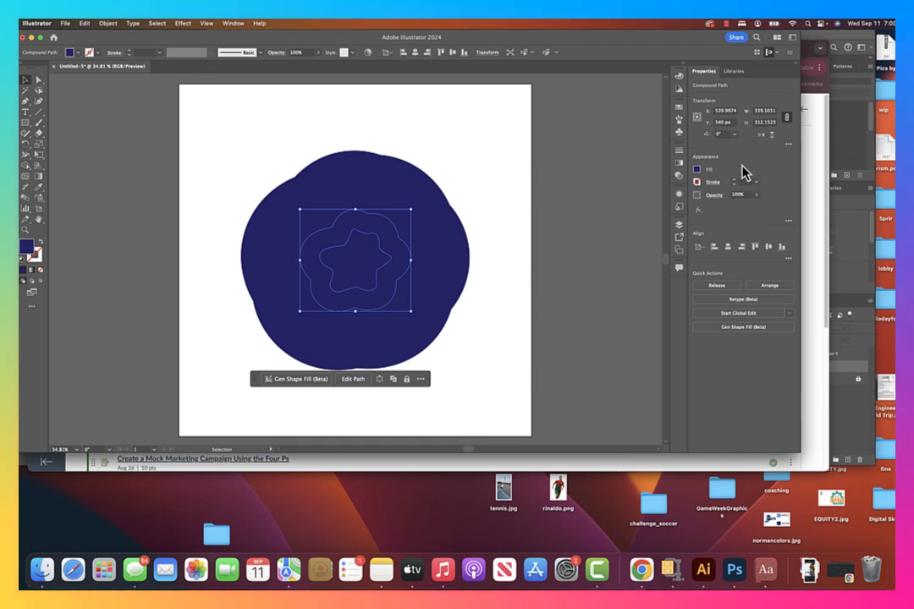
click(696, 170)
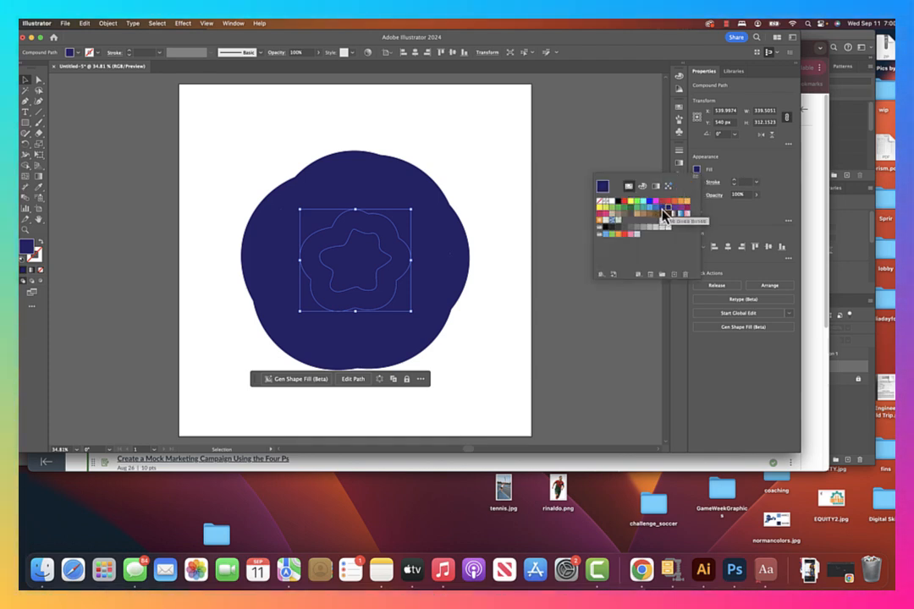
click(662, 209)
click(500, 286)
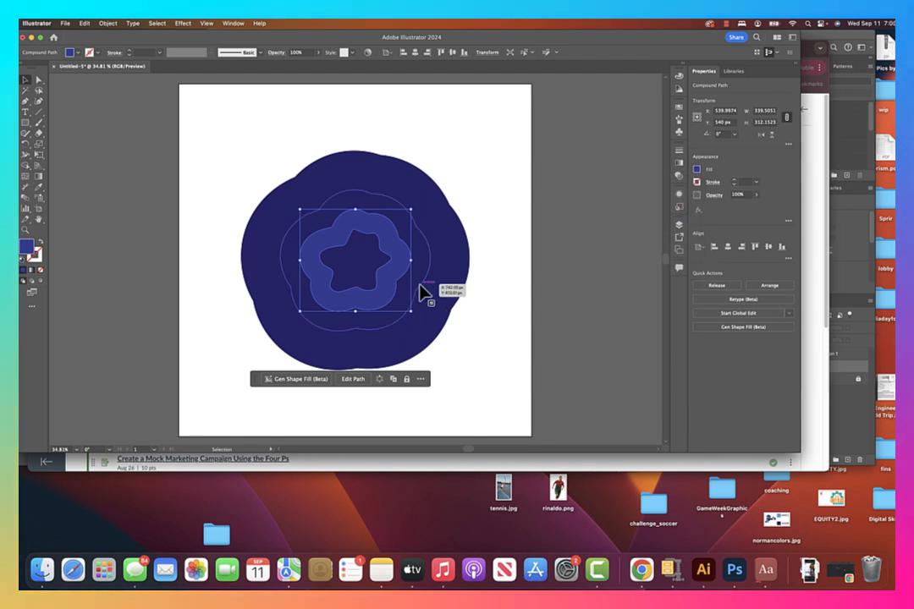
Fill the second ring out from the star with a medium blue swatch.
click(421, 284)
click(698, 181)
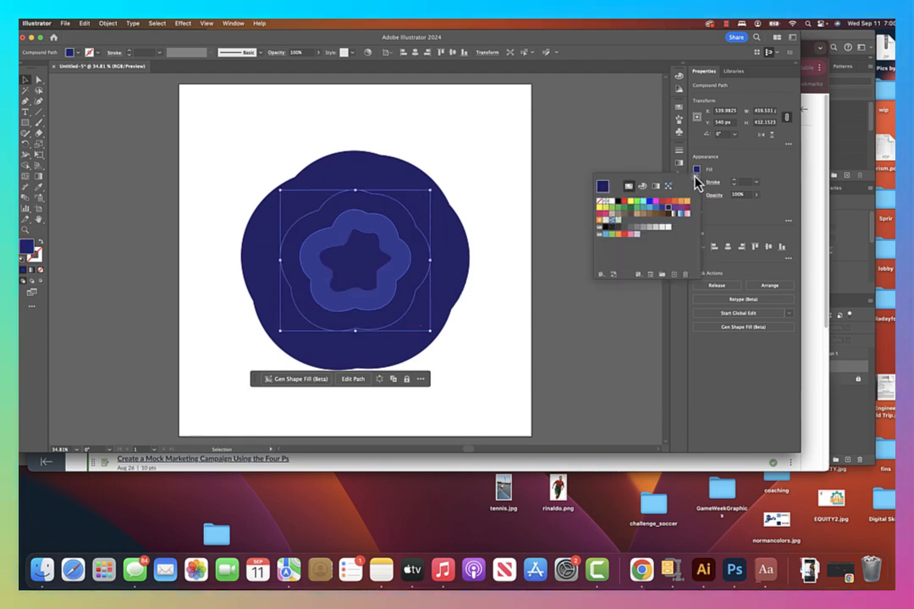
click(657, 208)
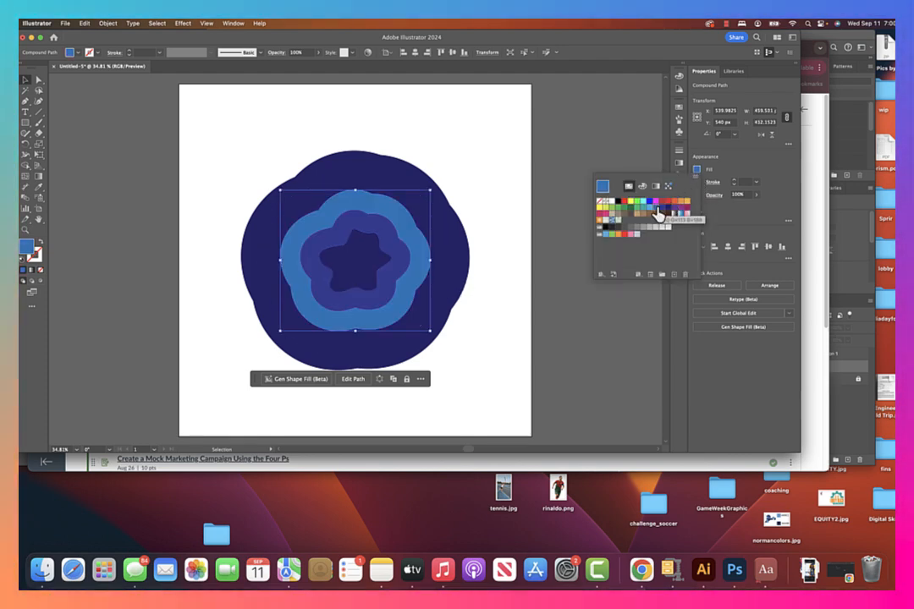
click(534, 282)
Fill the third ring out from the star with a light blue swatch.
click(447, 276)
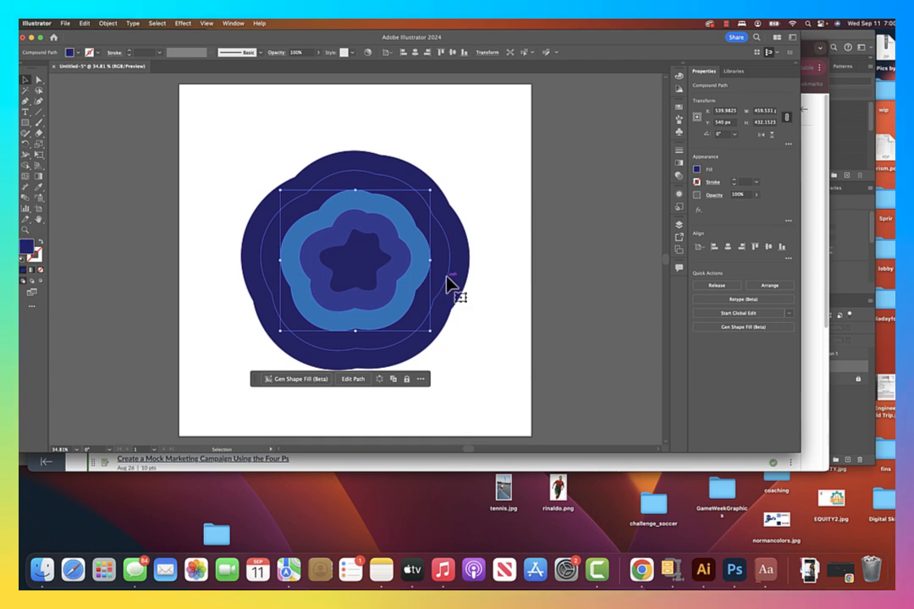
click(697, 170)
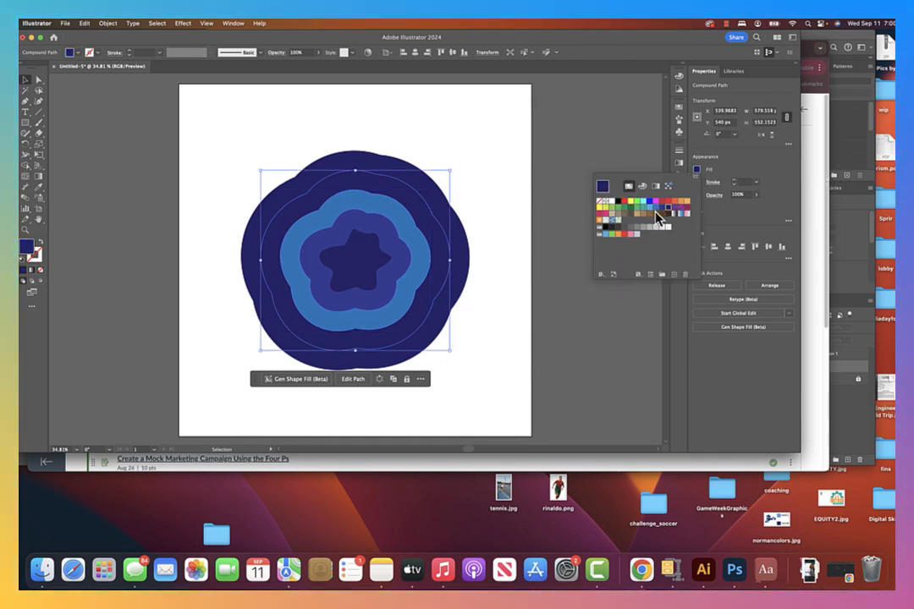
click(655, 210)
click(650, 212)
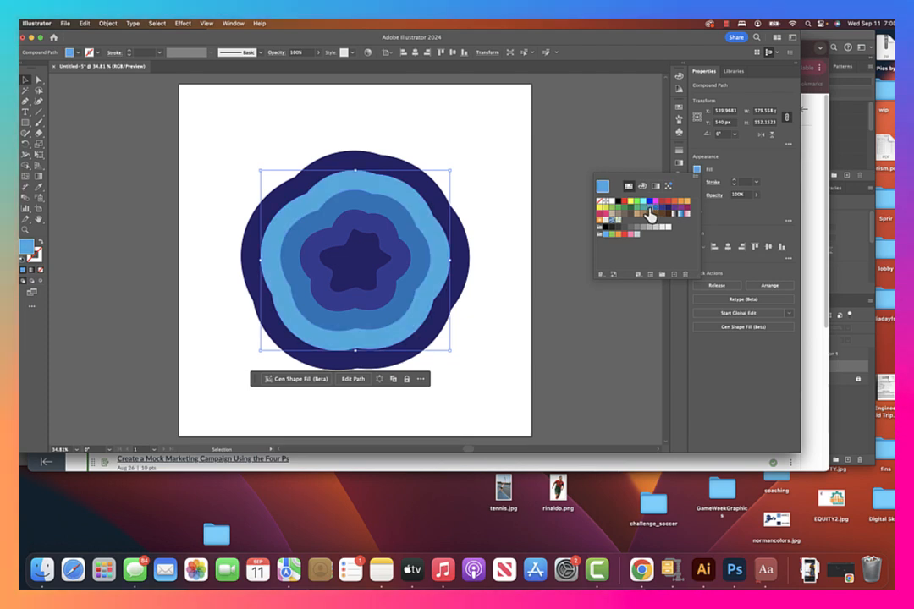
Try light blue and teal swatches on the outermost ring, settle on medium blue, and deselect it.
click(464, 290)
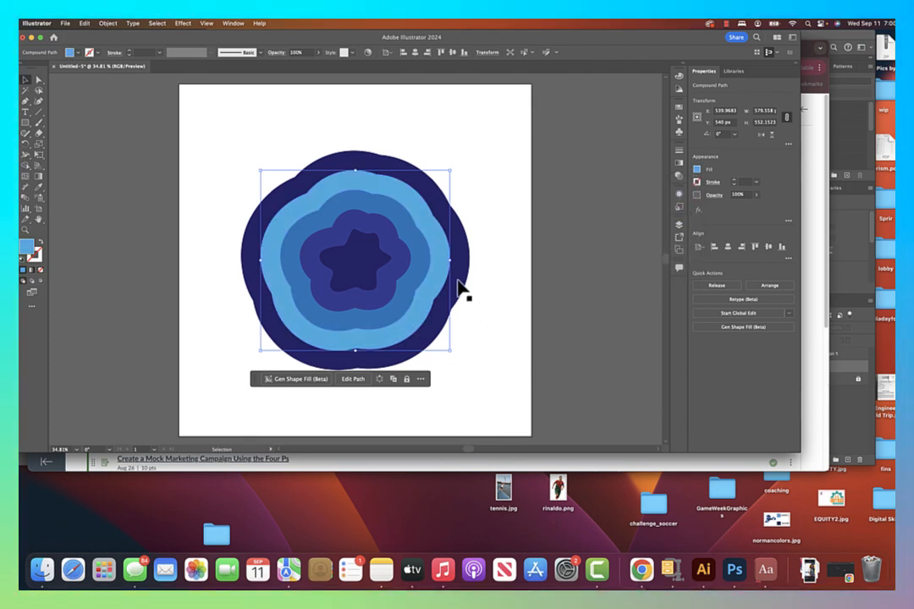
click(696, 174)
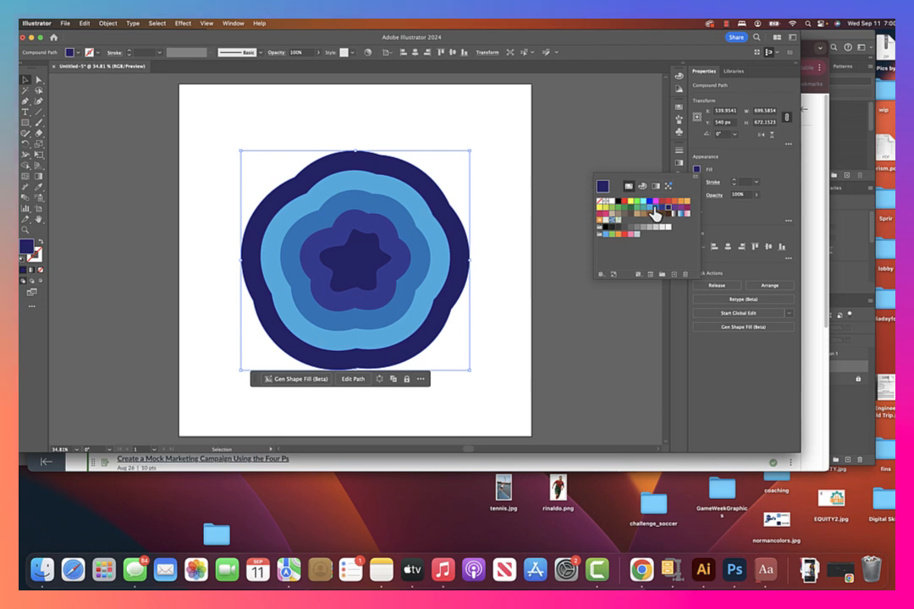
click(652, 207)
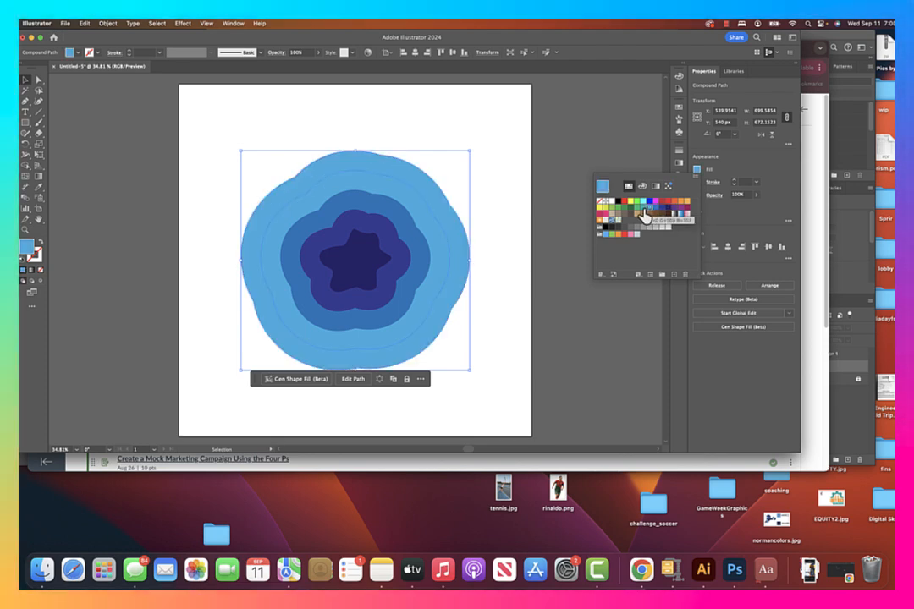
click(649, 207)
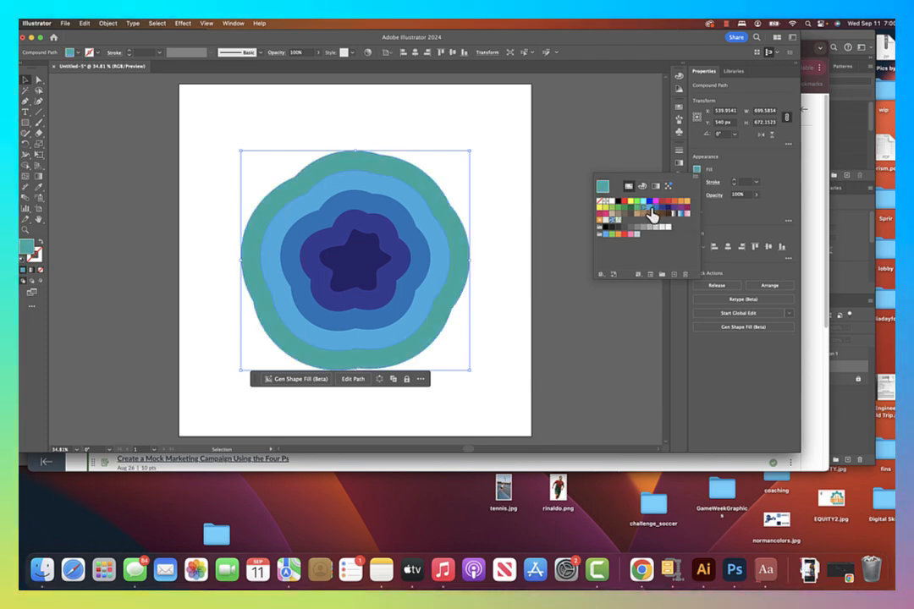
click(657, 209)
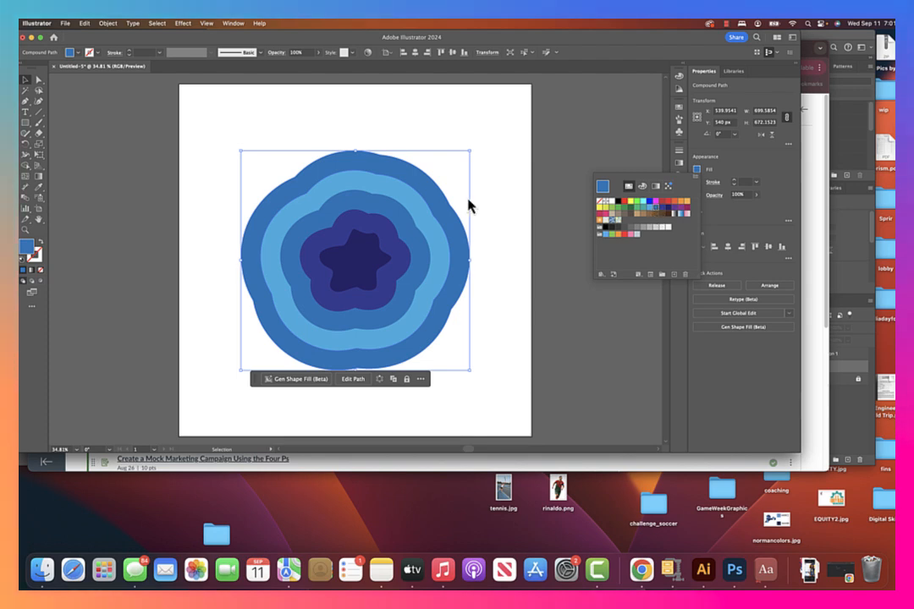
click(486, 129)
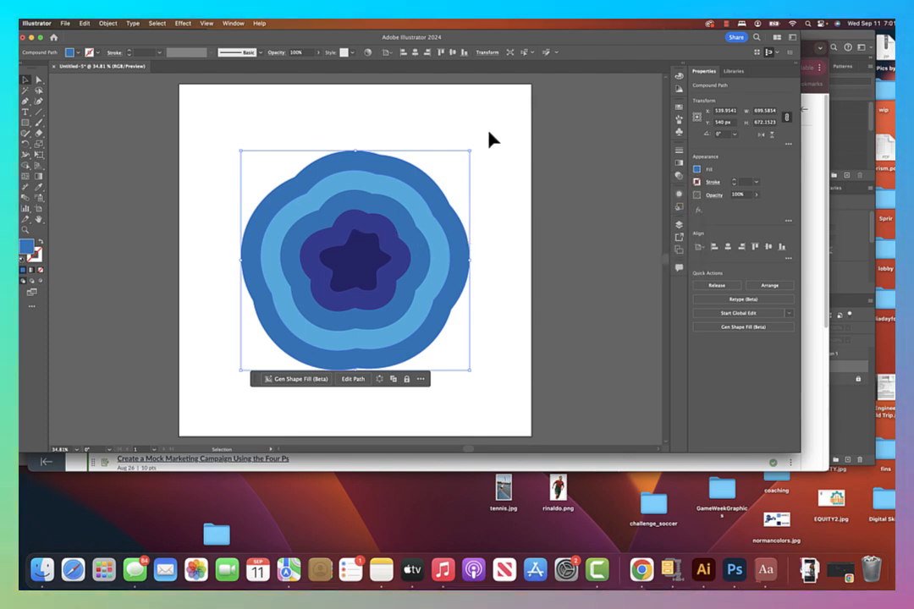
click(489, 131)
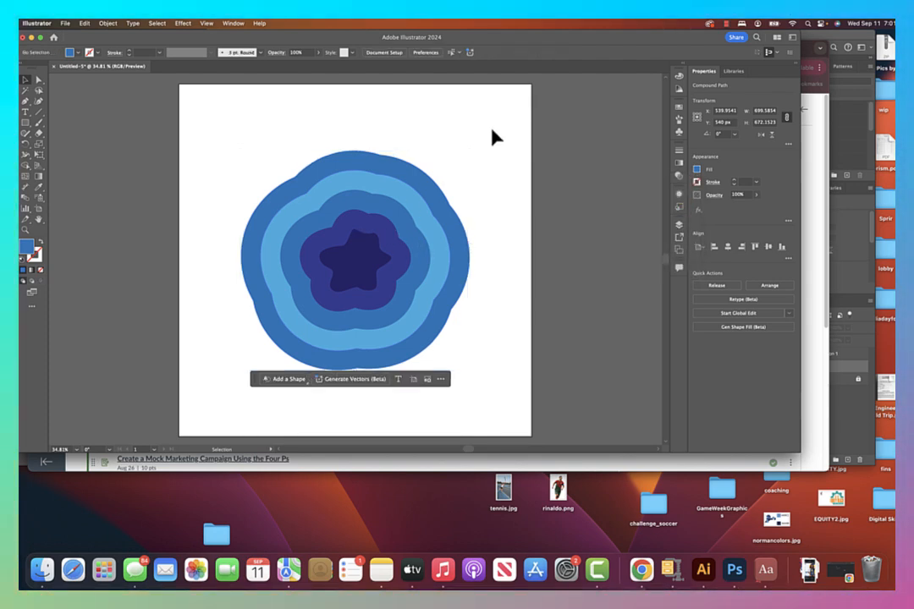
Select the star and the outer rings in turn to inspect them, isolate the light blue ring, and exit isolation mode.
click(376, 273)
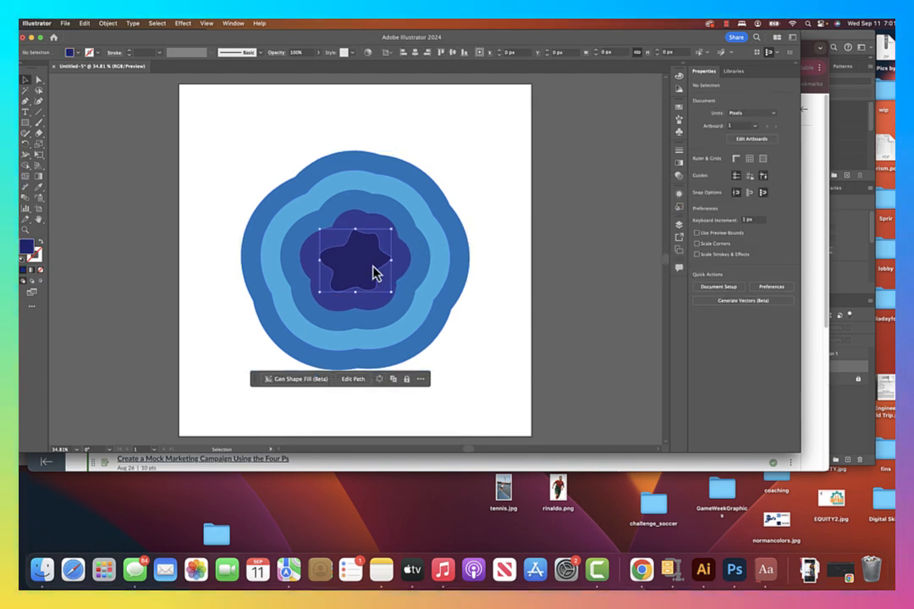
click(512, 296)
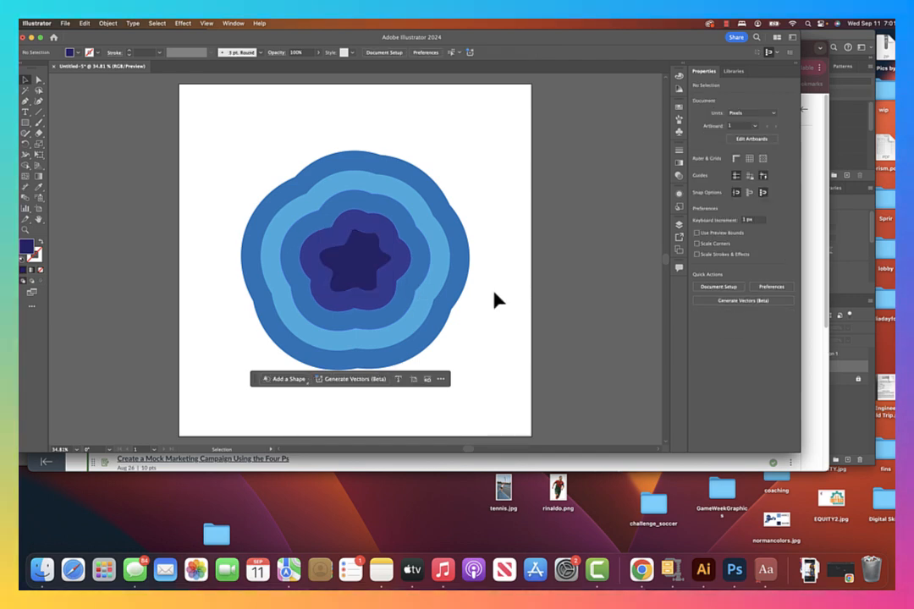
click(420, 318)
right_click(420, 317)
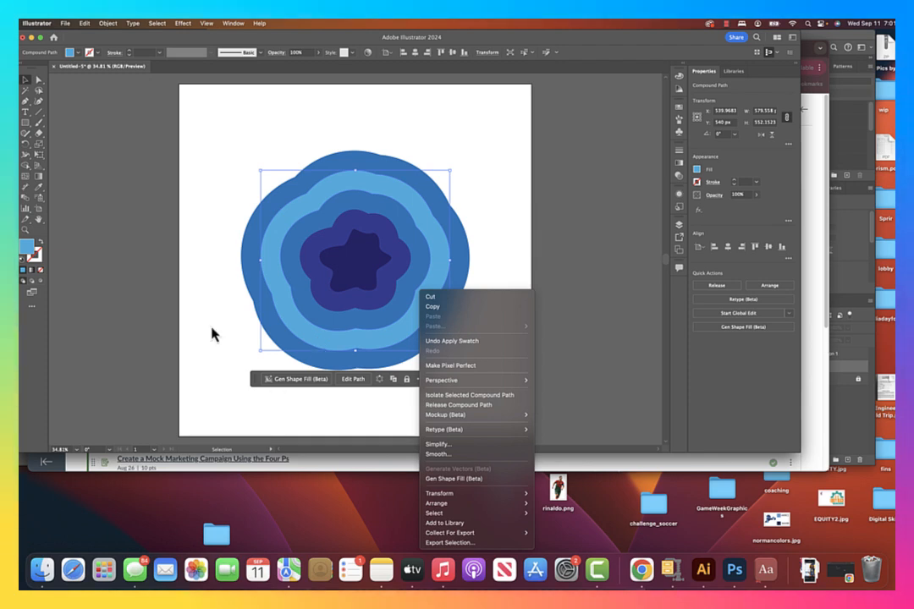
click(213, 300)
click(258, 290)
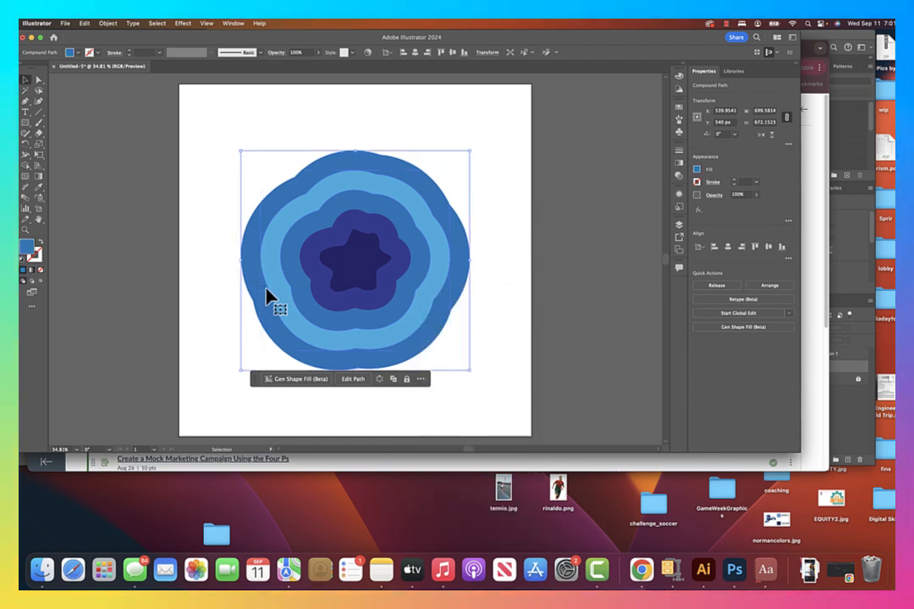
double_click(281, 308)
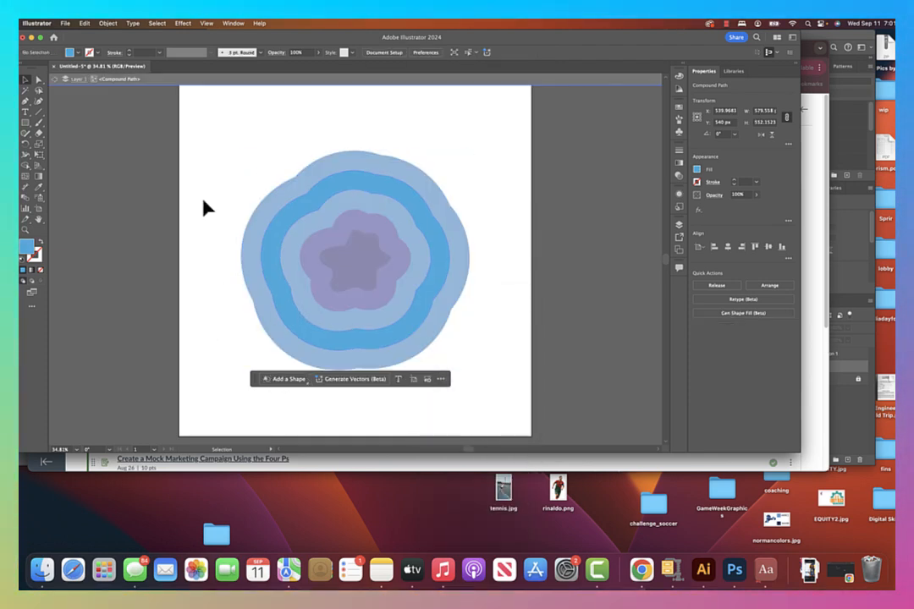
click(56, 79)
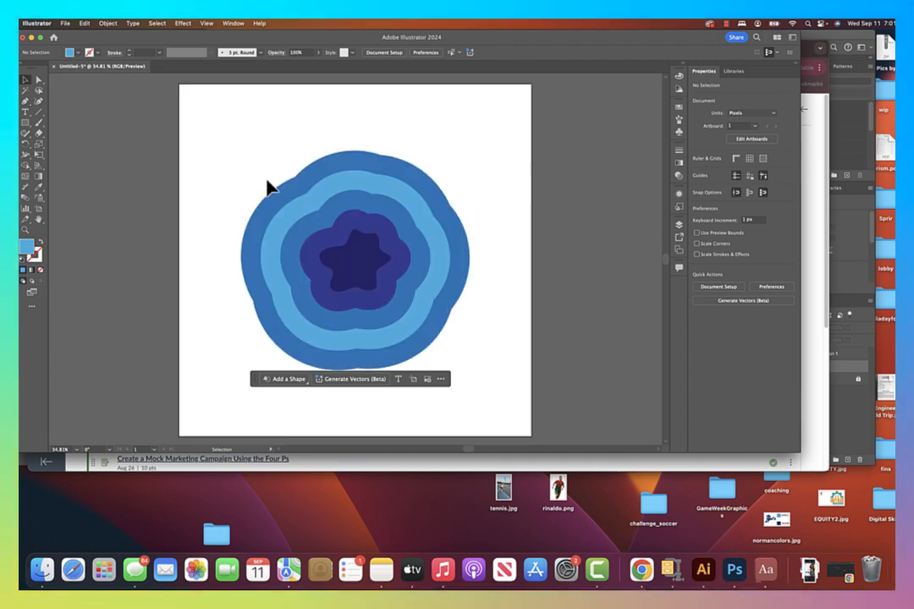
Move the light blue ring out of the stack to check its cut-out, undo the move, and deselect.
drag(289, 220, 233, 135)
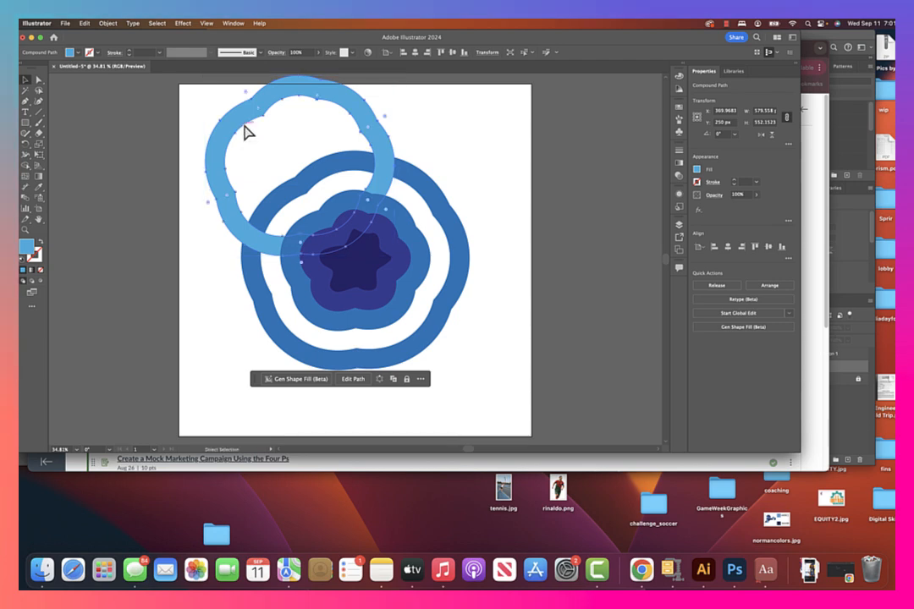
key(super+z)
click(507, 250)
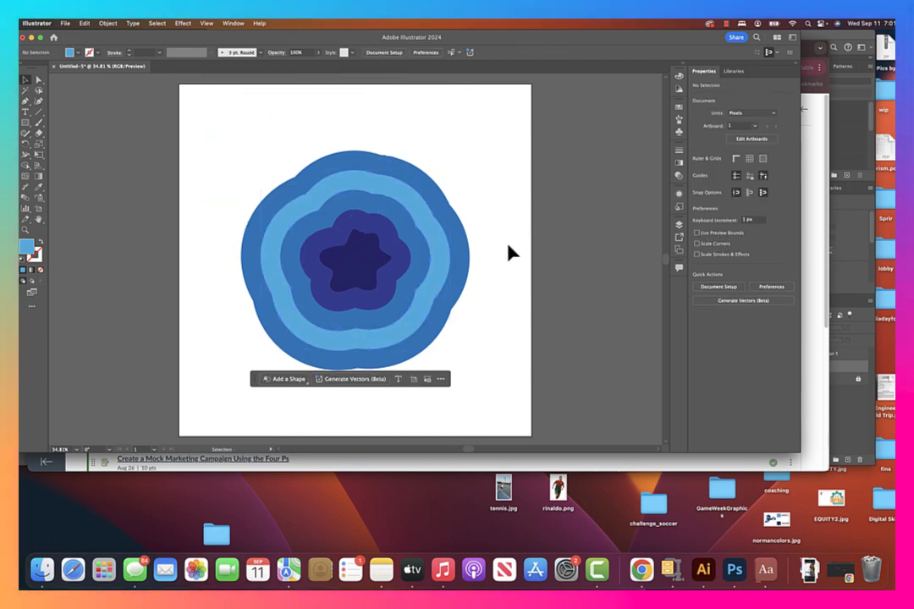
Apply a Drop Shadow to the star and all rings with Multiply mode, 75% opacity, 7 px X and Y offsets and 5 px blur.
drag(383, 282, 249, 151)
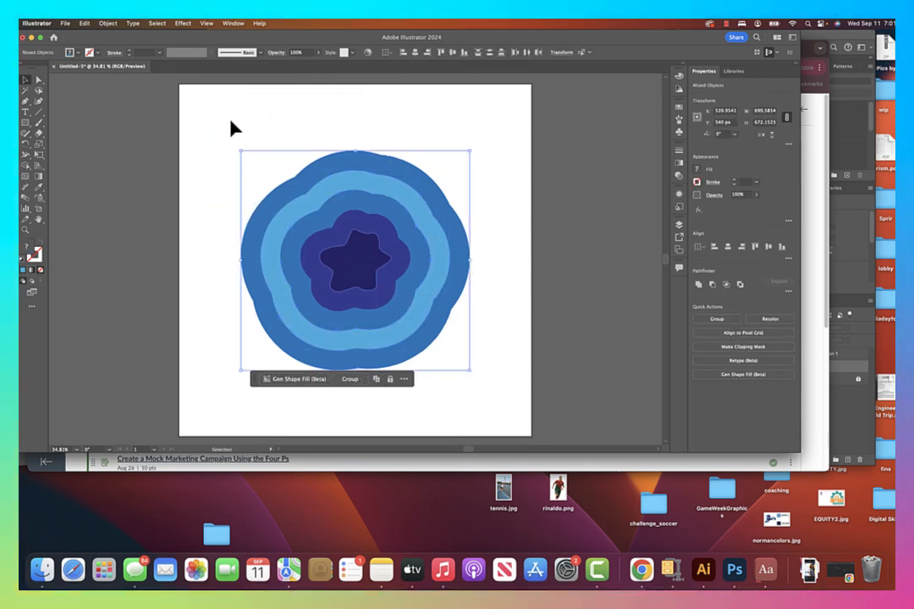
click(183, 23)
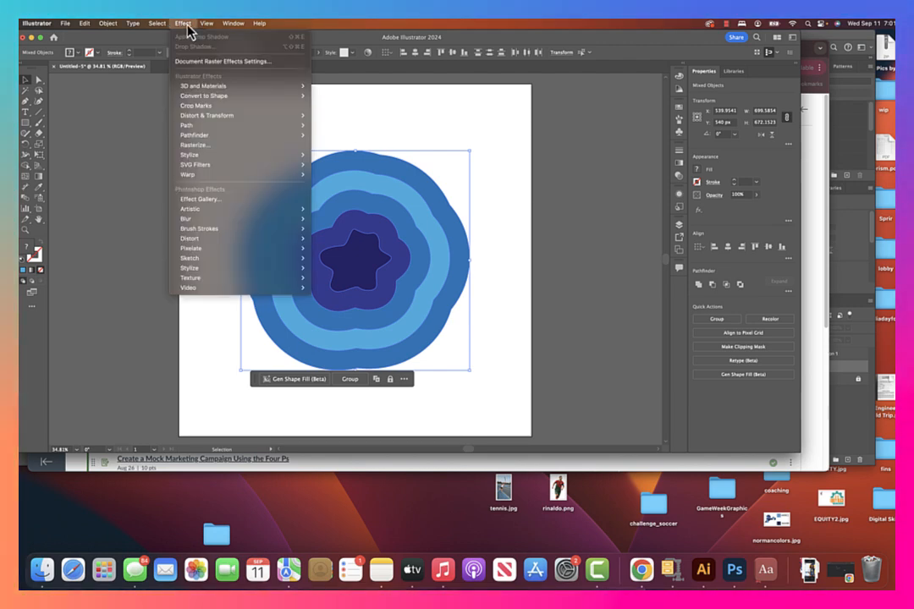
mouse_move(285, 164)
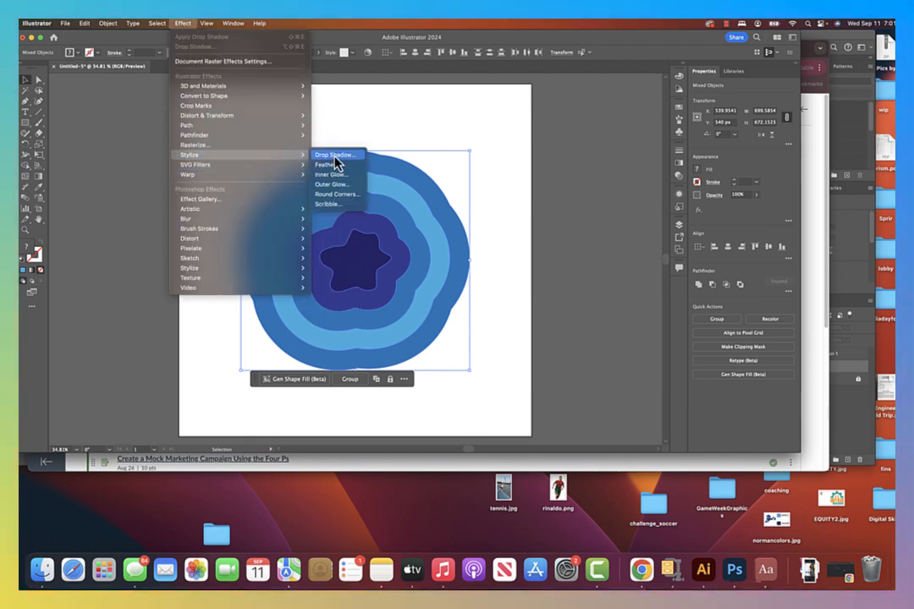
click(322, 155)
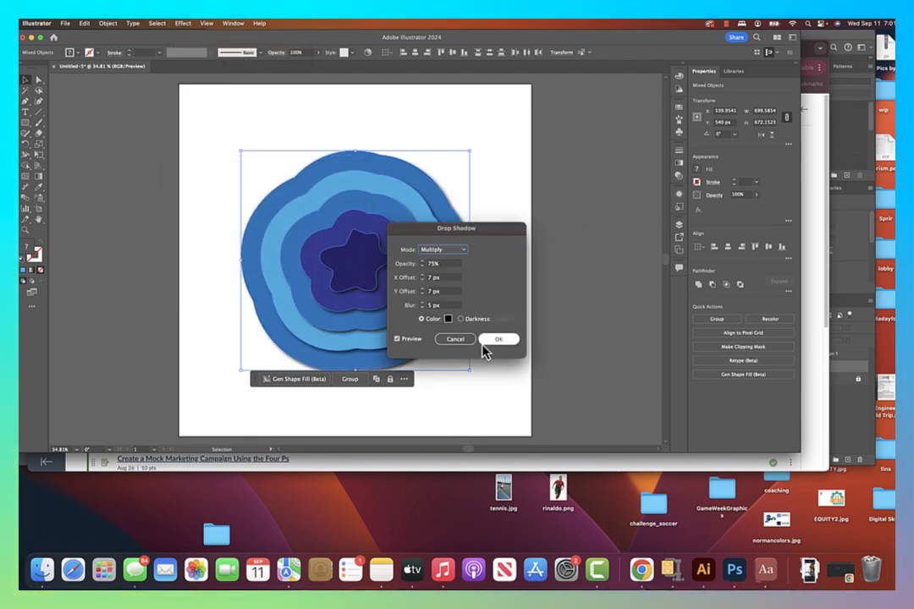
click(498, 339)
click(492, 188)
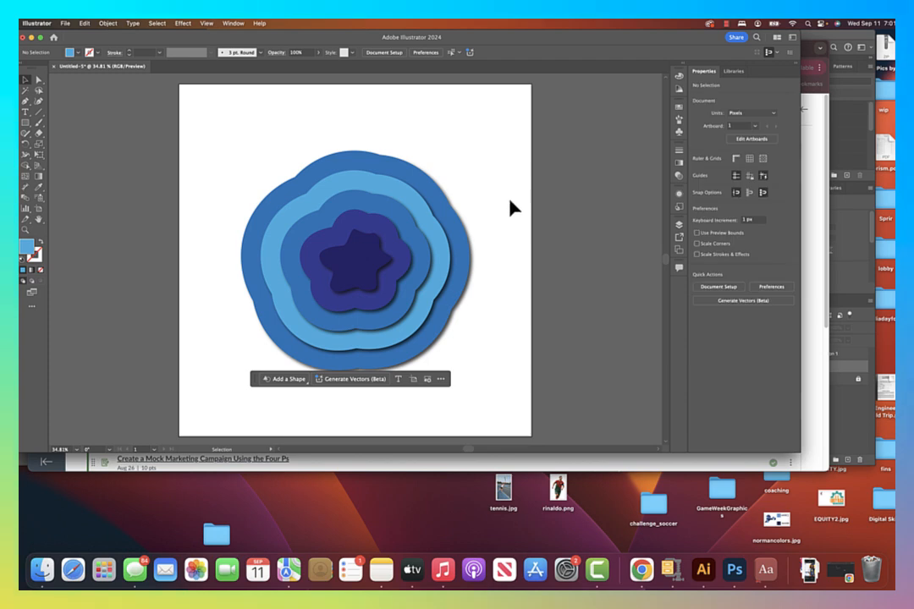
Move the whole layered star design to the artboard's left edge, place a duplicate of it to the right, and deselect.
key(super+a)
drag(442, 324, 266, 294)
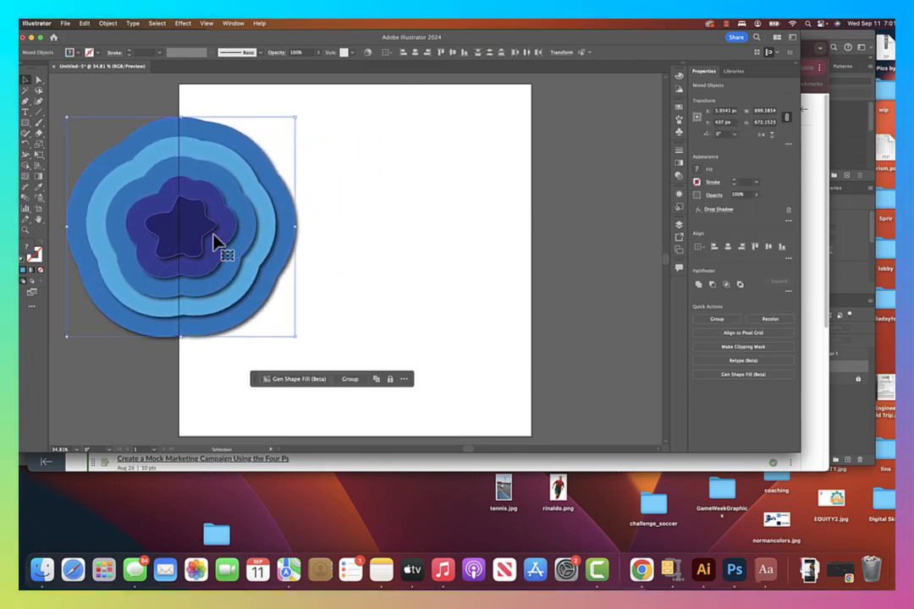
drag(200, 227, 455, 218)
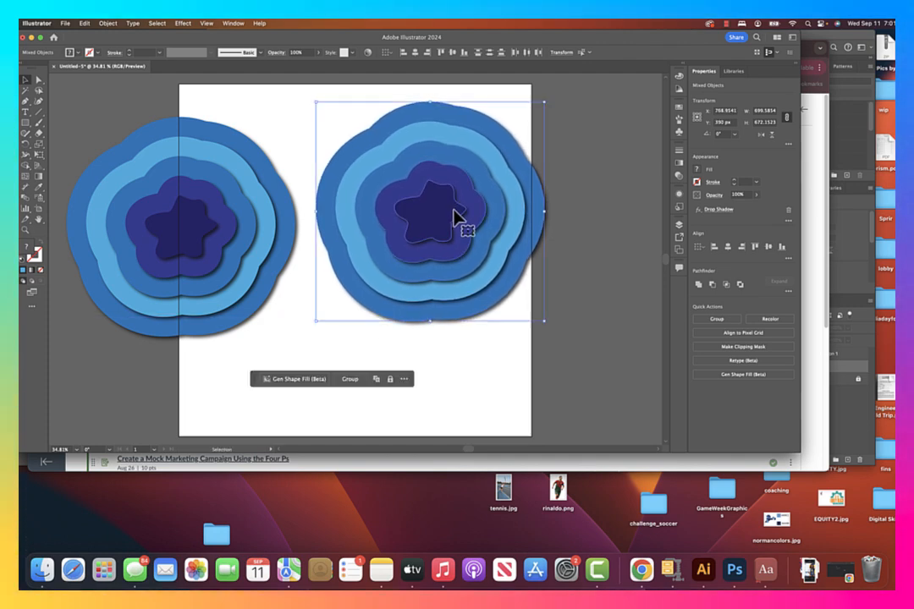
click(558, 281)
Send the light blue ring of the duplicated design to the back of the stacking order.
click(495, 277)
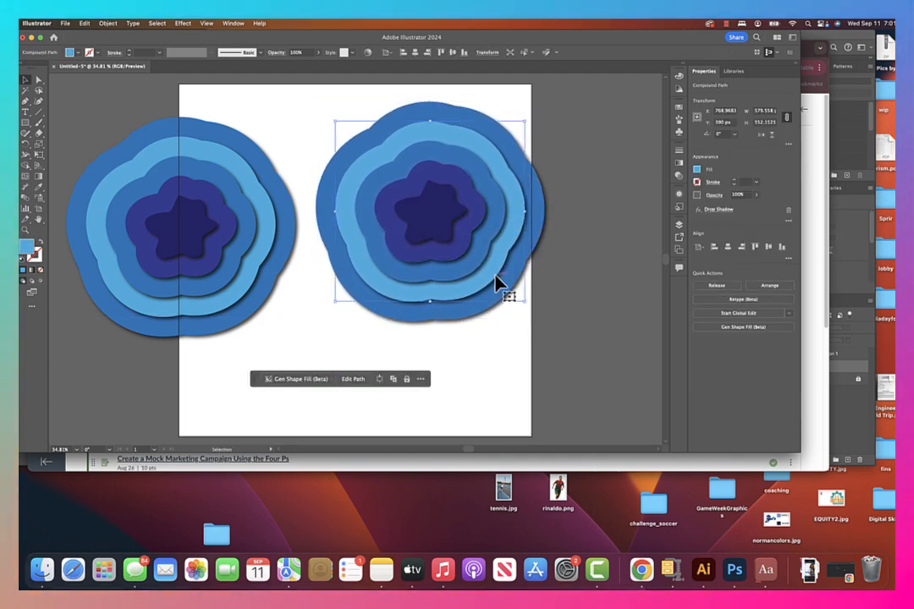
right_click(496, 279)
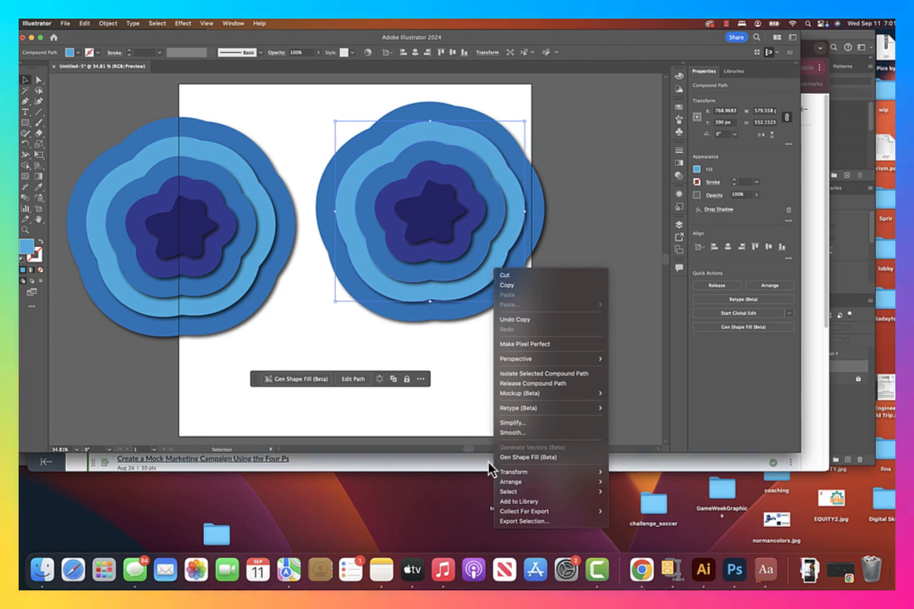
mouse_move(521, 489)
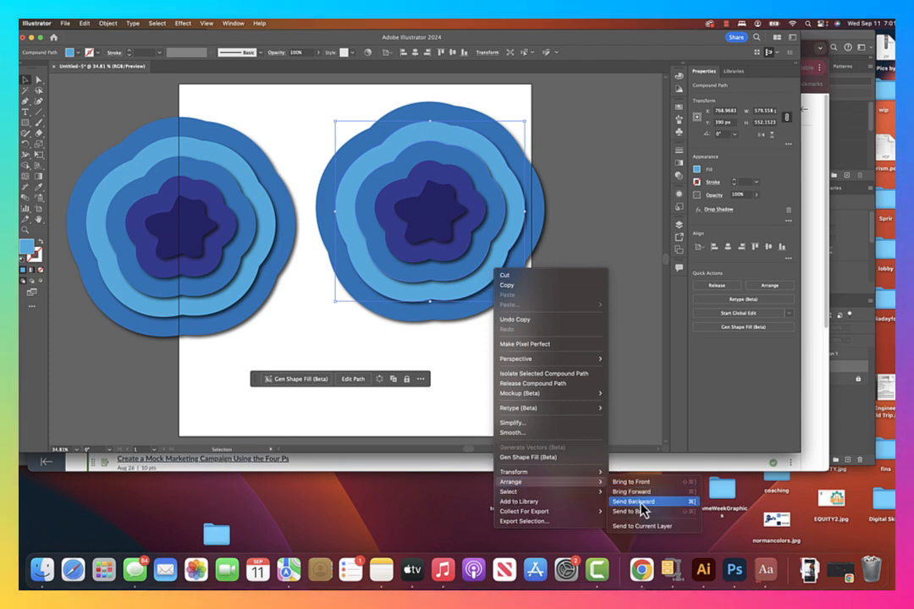
click(640, 512)
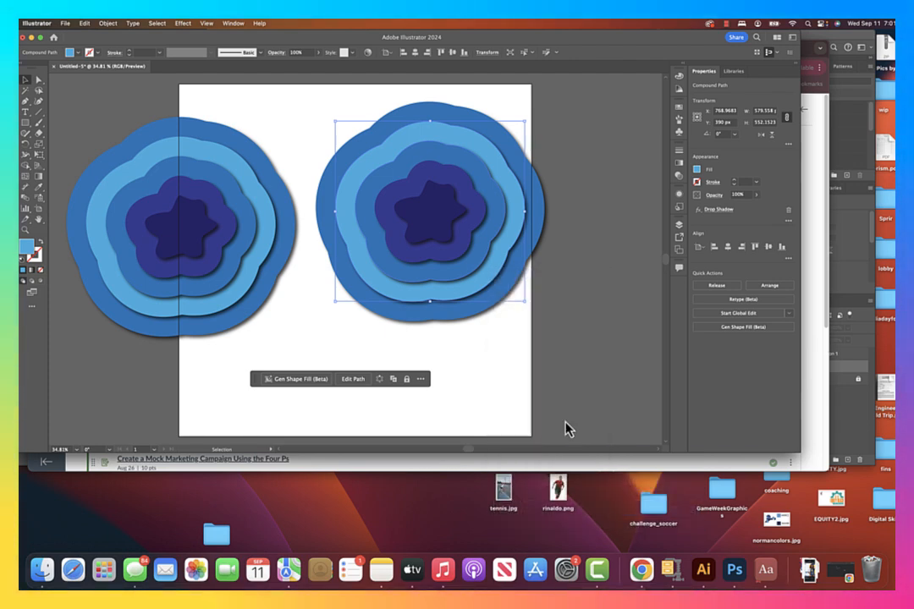
Send the duplicate's medium blue ring, just inside the light blue one, to the back.
click(485, 247)
right_click(486, 247)
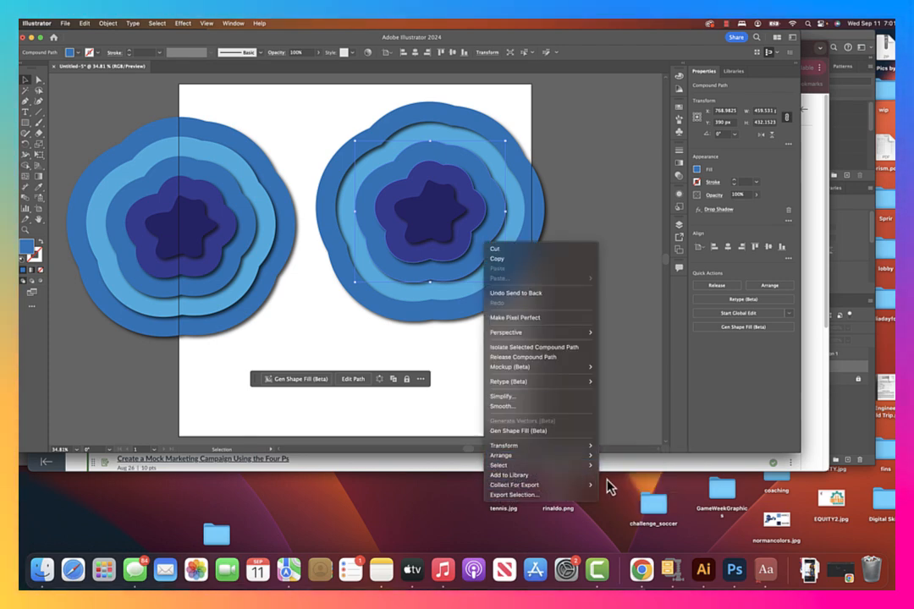
mouse_move(584, 449)
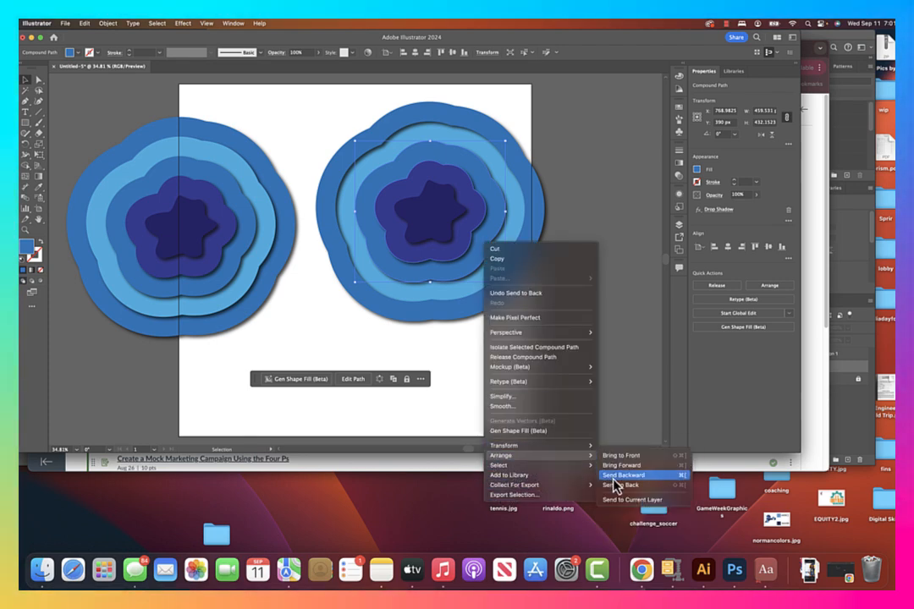
click(622, 481)
Send the duplicate's indigo ring around the central star to the back.
click(457, 252)
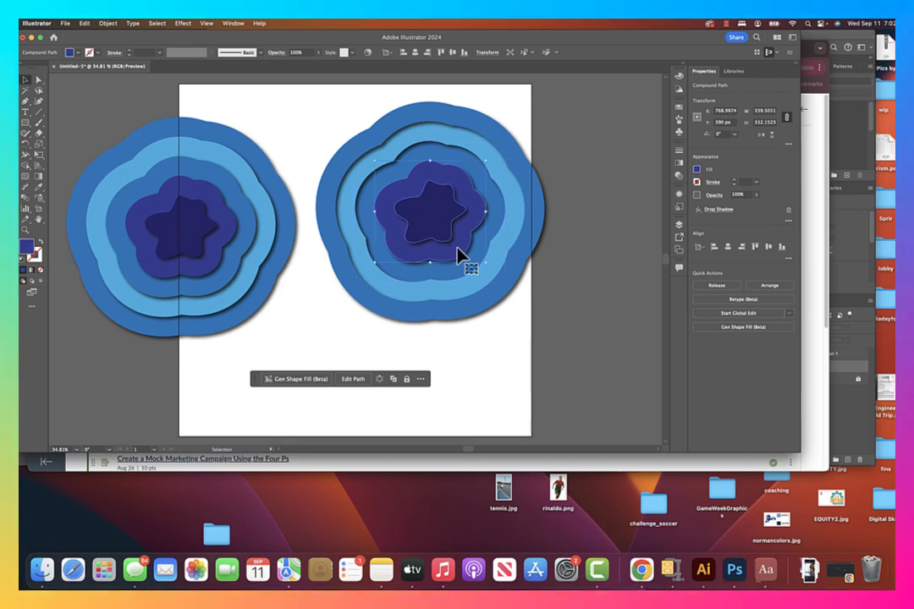
right_click(460, 252)
mouse_move(542, 467)
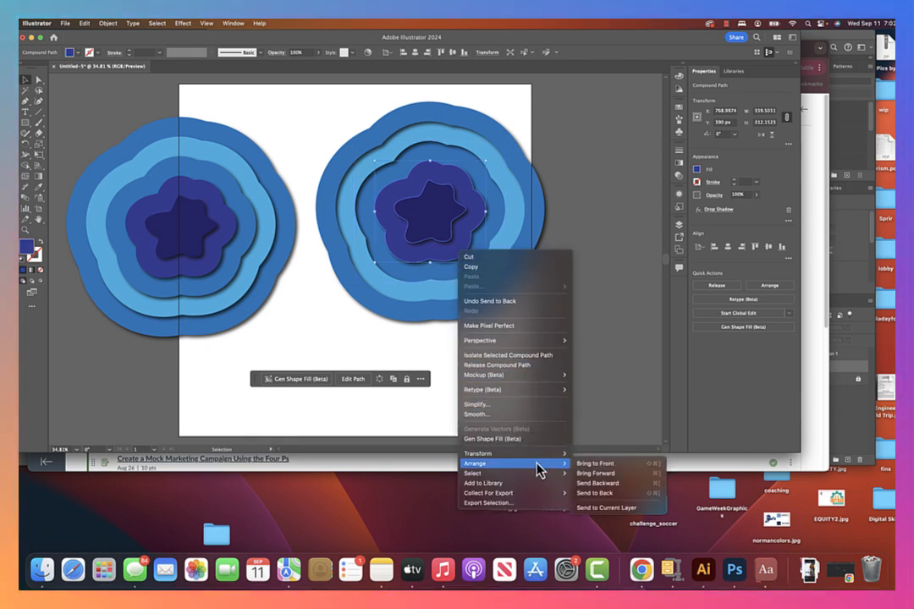
click(643, 492)
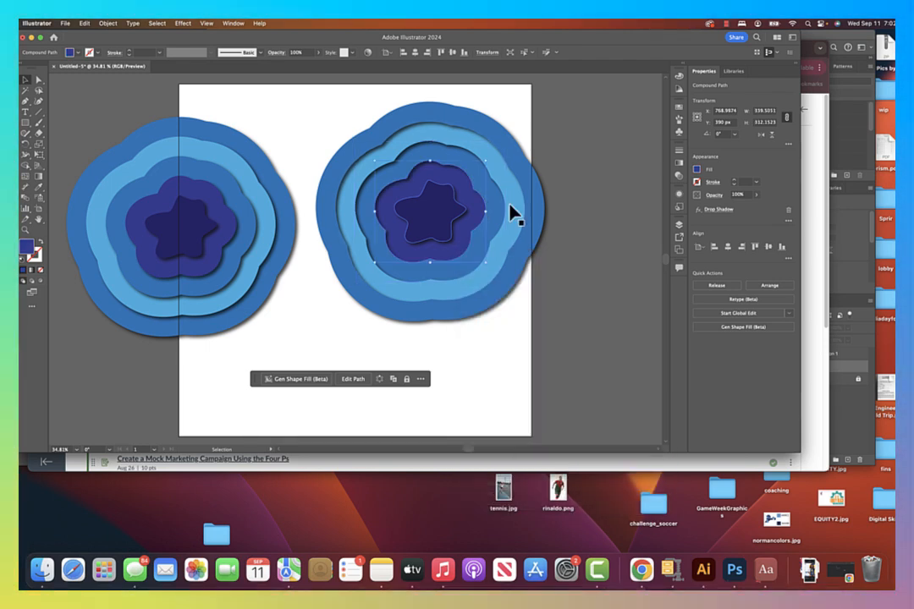
Send the duplicate's dark central star to the back and deselect it.
right_click(451, 229)
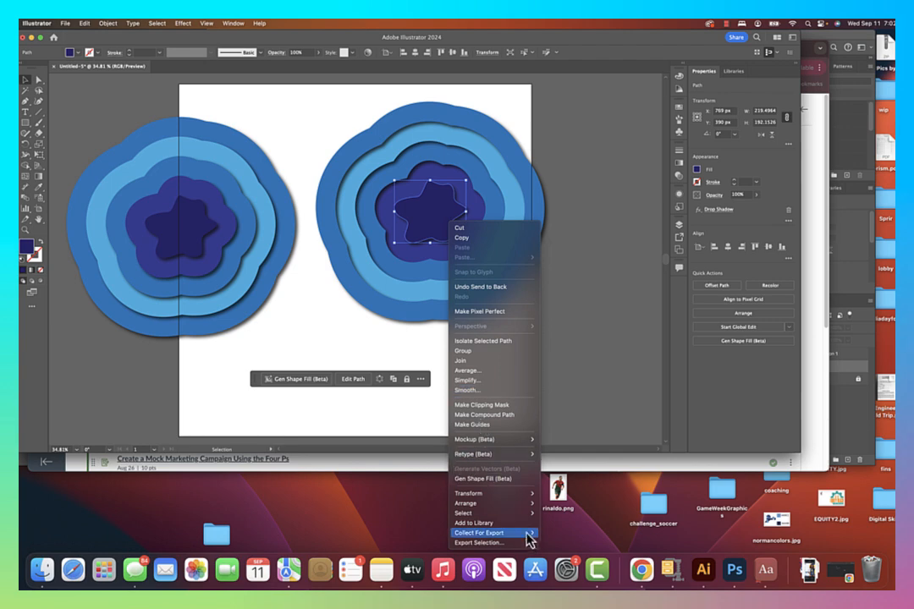
mouse_move(532, 505)
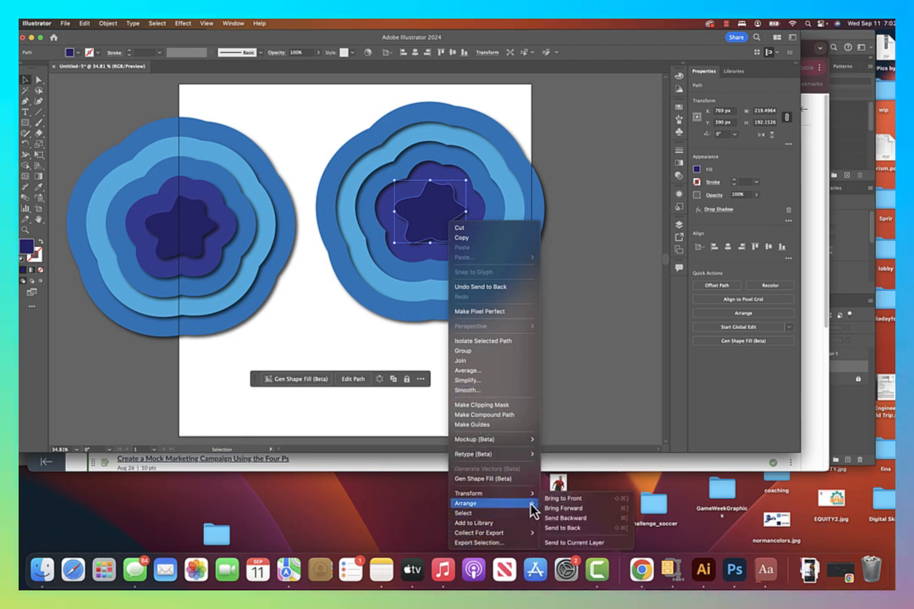
click(569, 530)
click(577, 240)
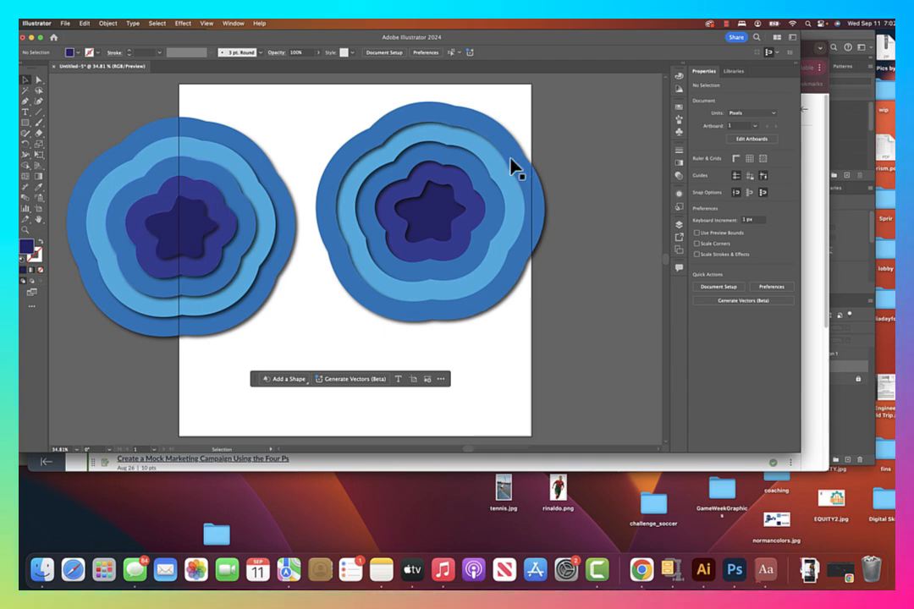
Select all shapes of the duplicated cut-out design and group them.
drag(341, 116, 605, 331)
key(super+g)
key(v)
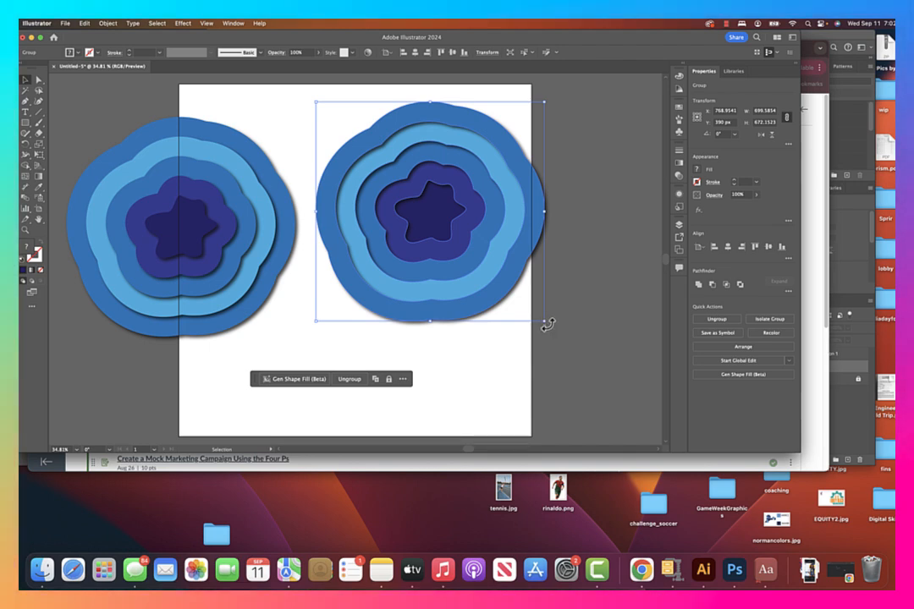
Scale both designs down to about 450 px wide, placing the duplicate at the artboard's upper right and the original at its lower left.
drag(544, 321, 470, 246)
drag(409, 190, 451, 177)
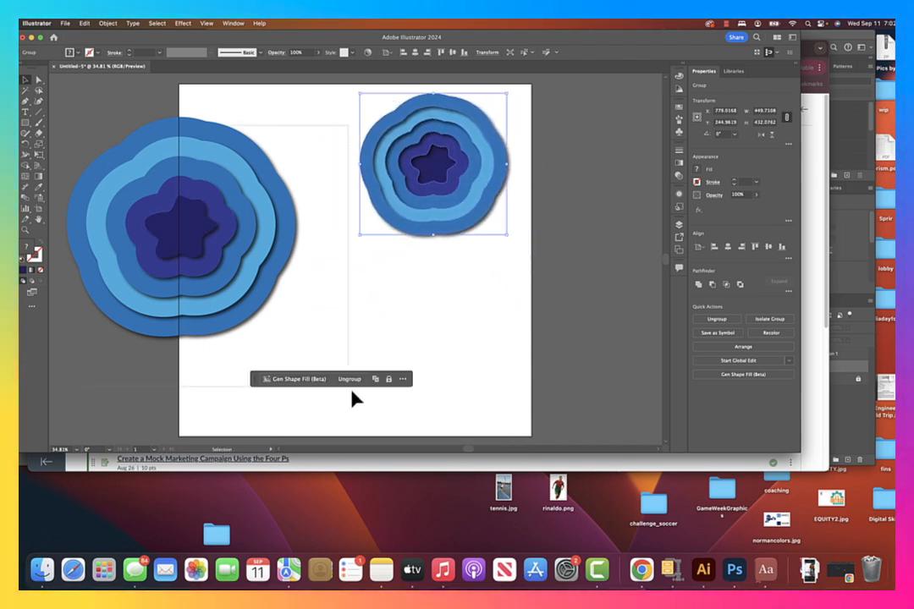
drag(298, 344, 312, 368)
click(526, 306)
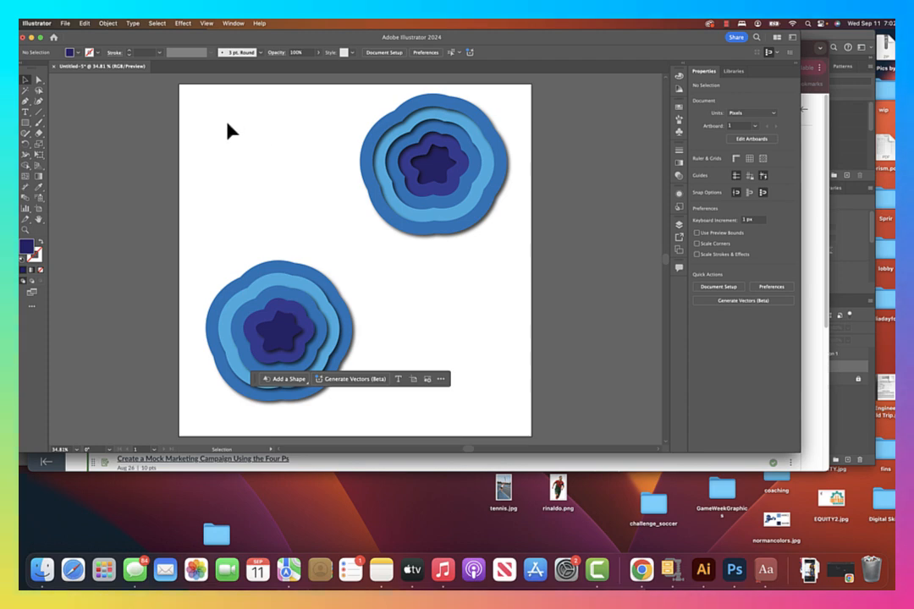
Export the artwork to the Desktop as illustratordivide.png at Medium (150 ppi) resolution with a transparent background.
click(64, 24)
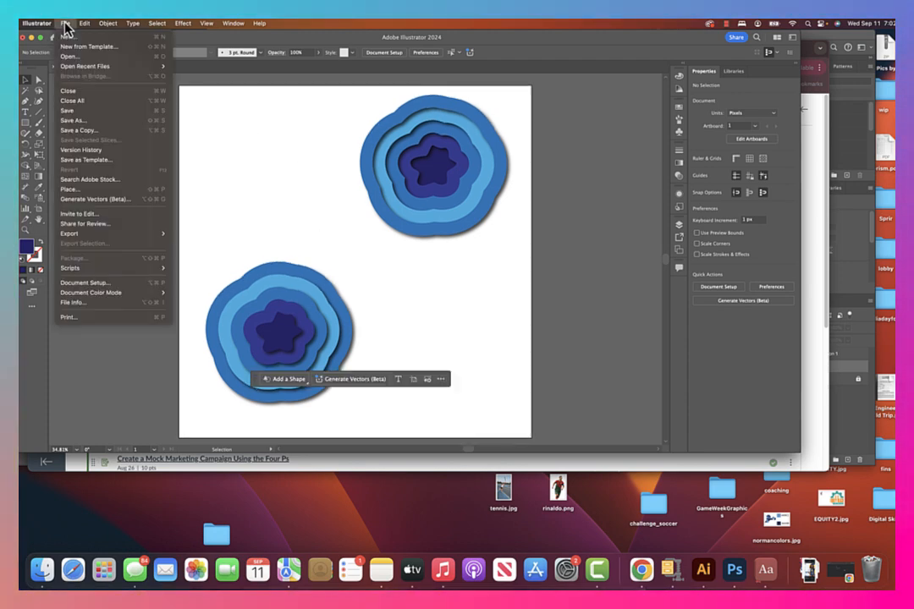
click(188, 245)
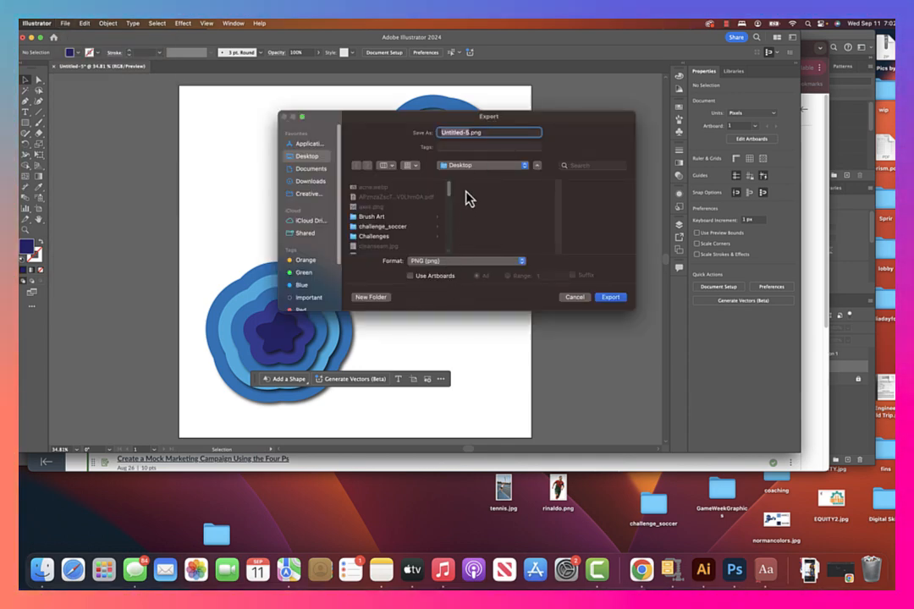
key(BackSpace)
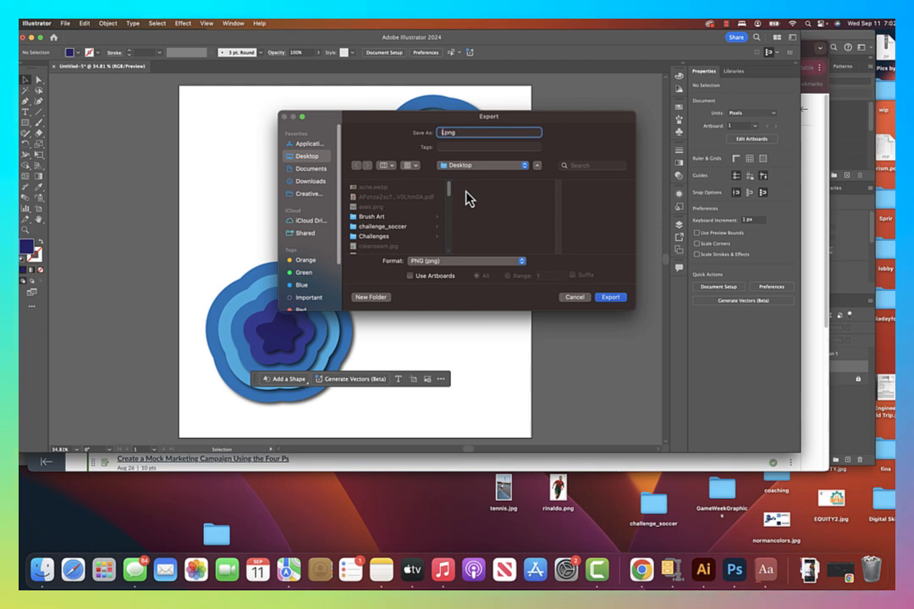
text(illu)
key(BackSpace)
key(BackSpace)
text(lustrator)
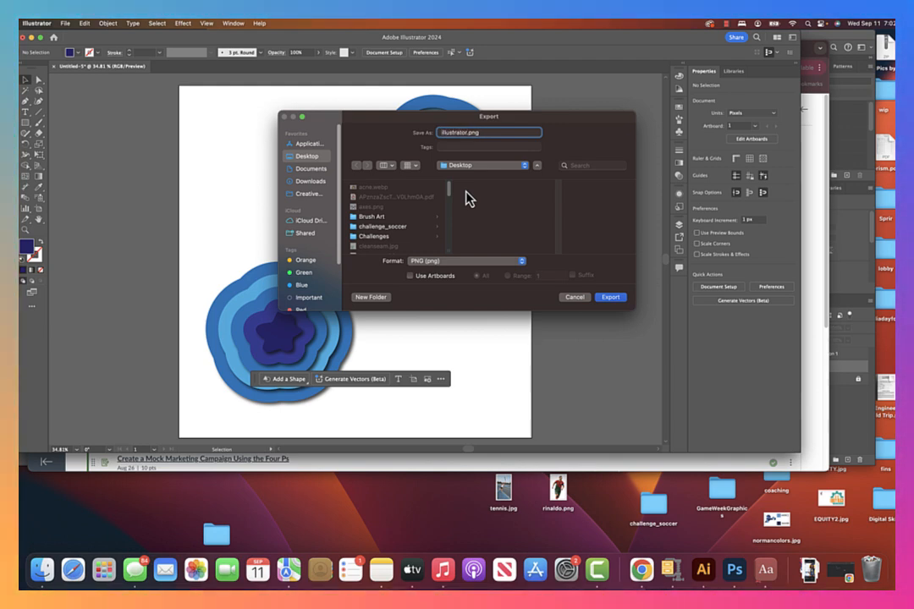
text(divide)
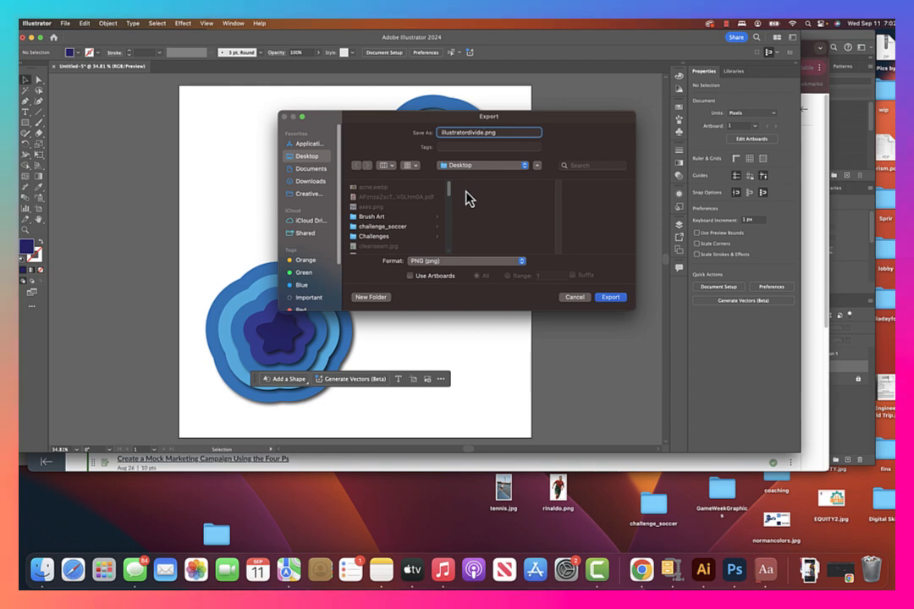
click(622, 299)
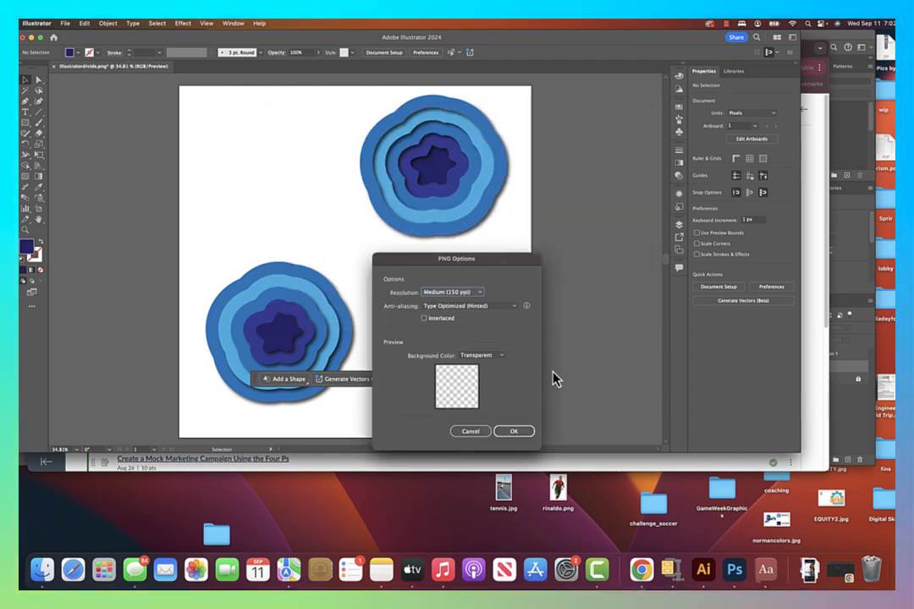
click(514, 432)
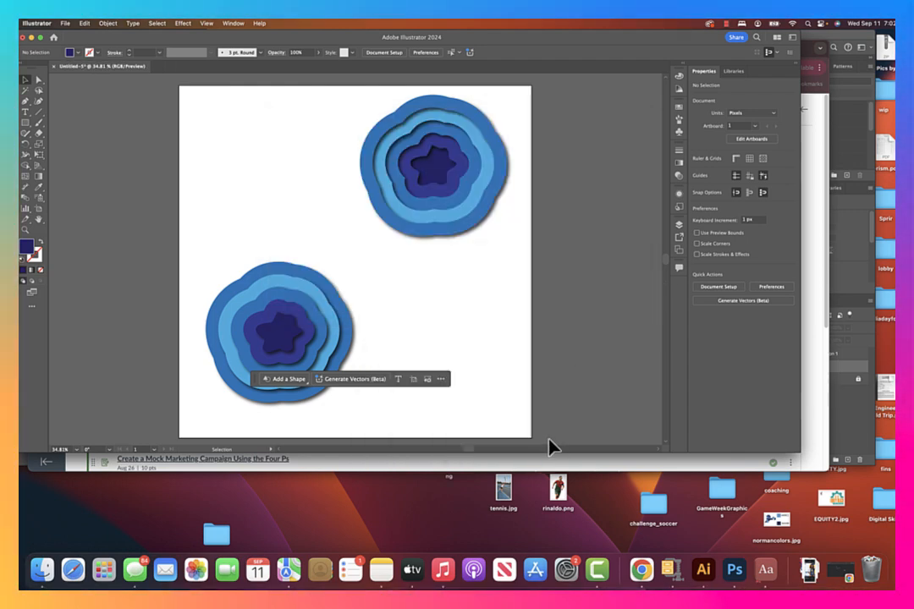
click(602, 580)
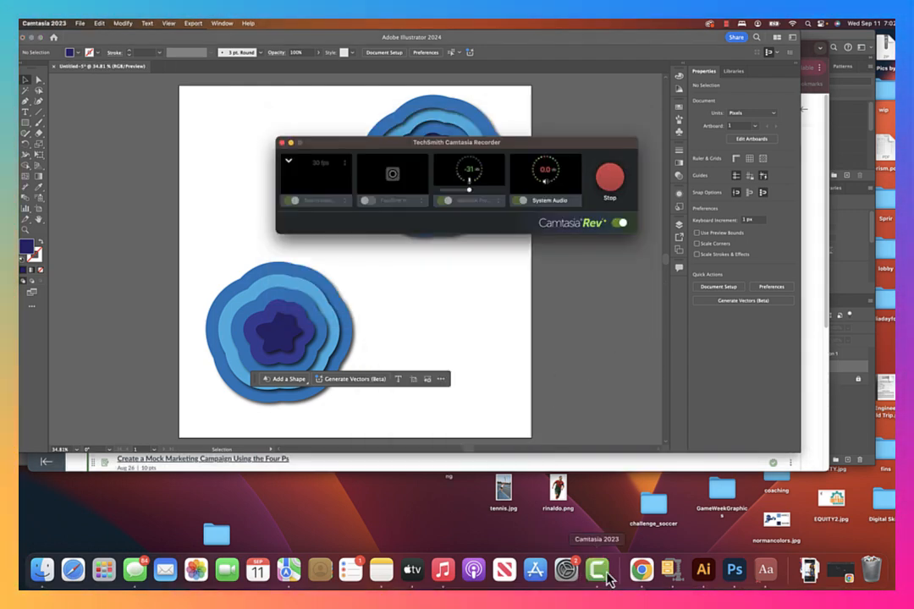